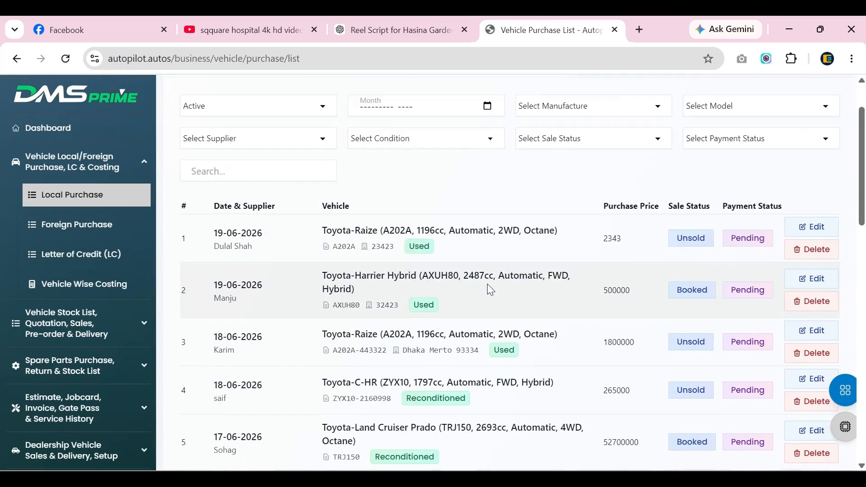
Start a new local purchase dated 06/20/2026 with Test Local Supplier as the supplier.
click(743, 109)
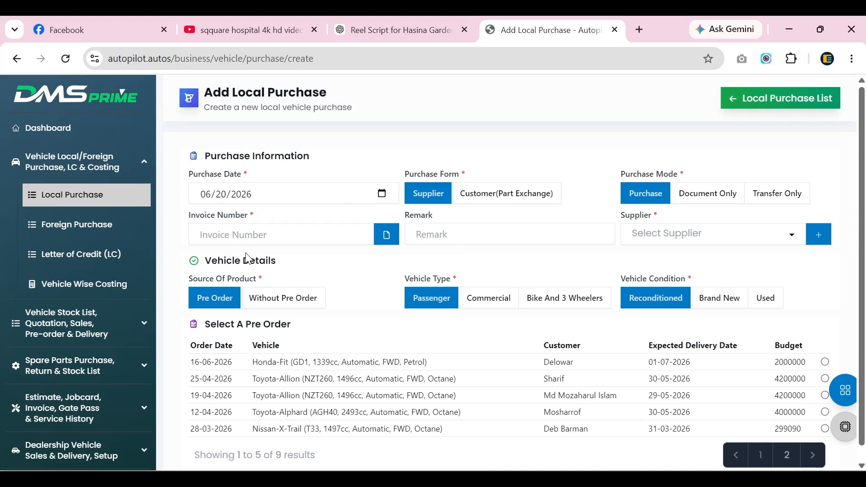
click(382, 193)
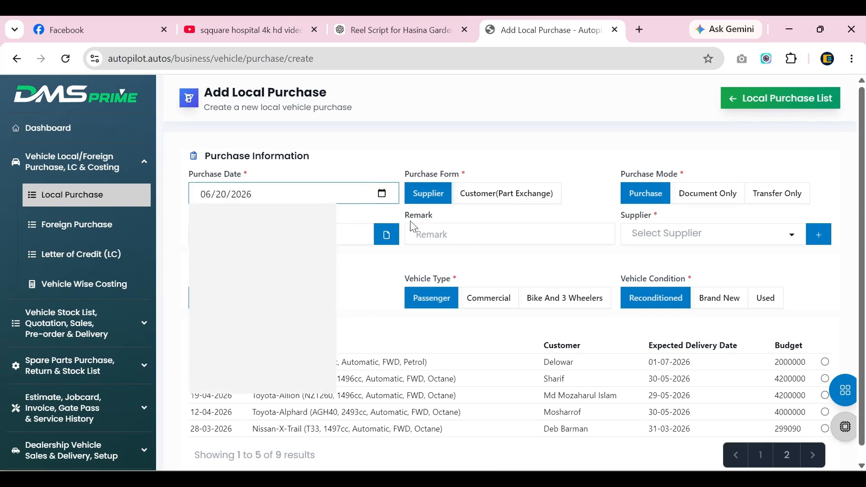
click(537, 274)
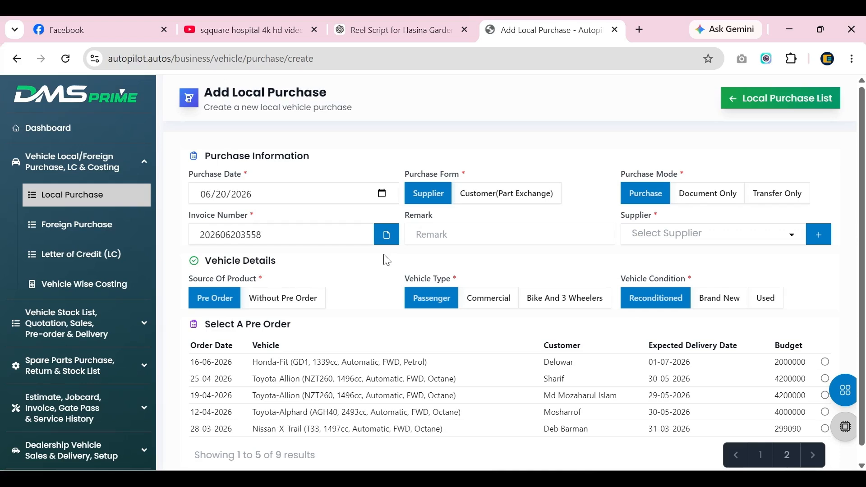
click(478, 234)
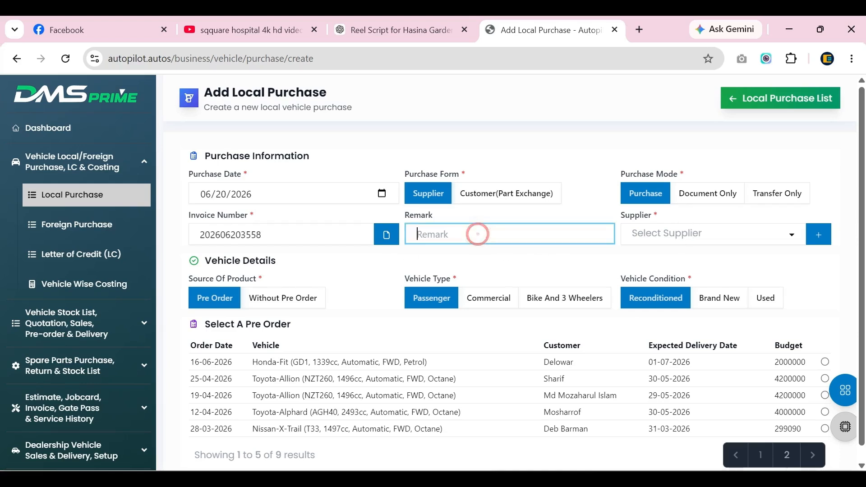
click(682, 239)
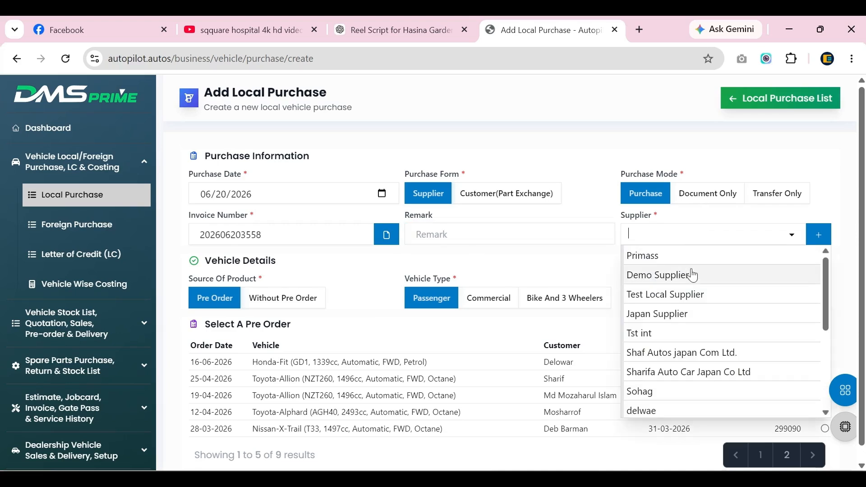
click(728, 298)
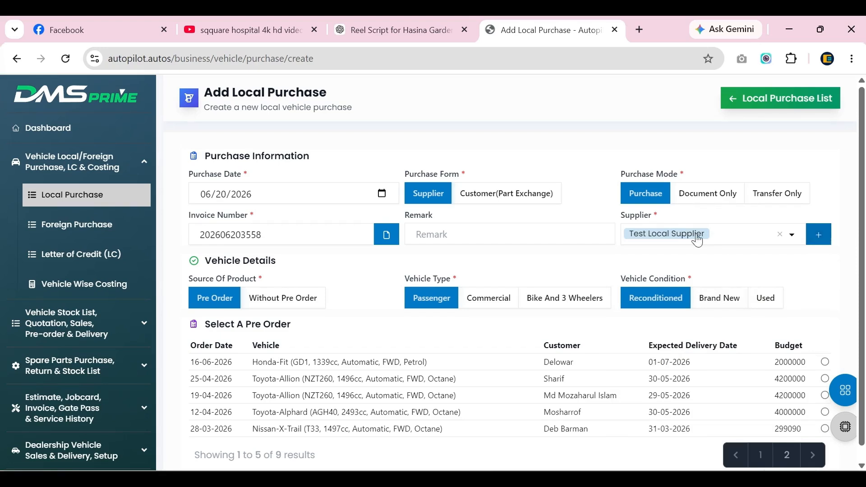
scroll(402, 326, down, 1)
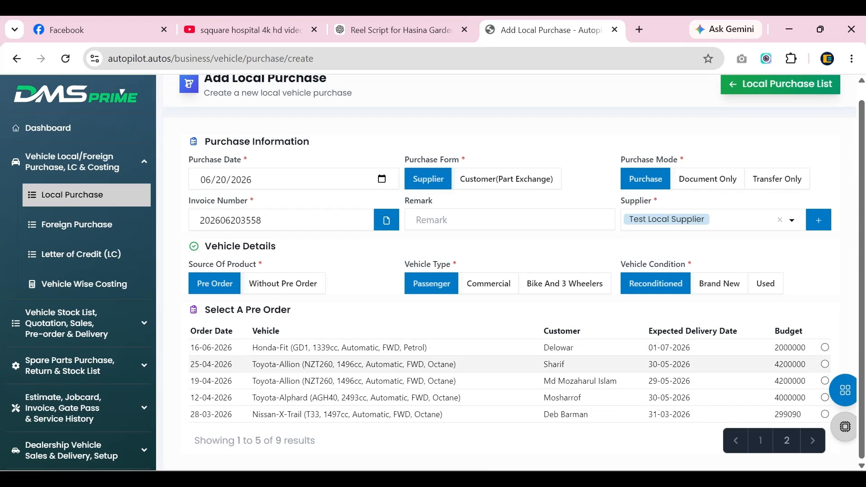
Mark it Without Pre Order and select the Toyota-Premio NZT260 1496cc Automatic FWD Octane vehicle.
click(291, 289)
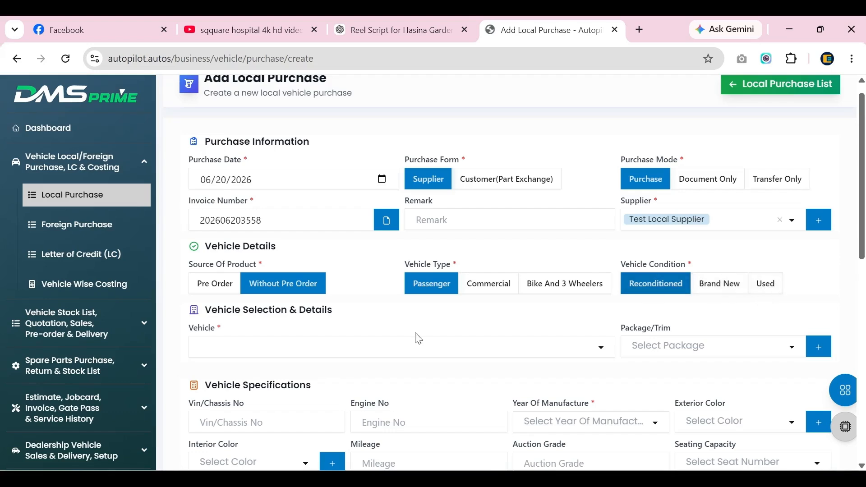
scroll(415, 341, down, 1)
click(368, 288)
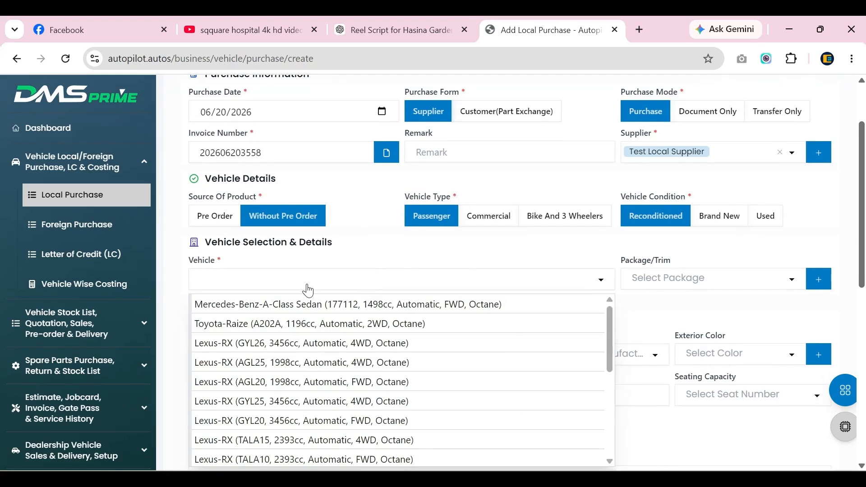
text(premi)
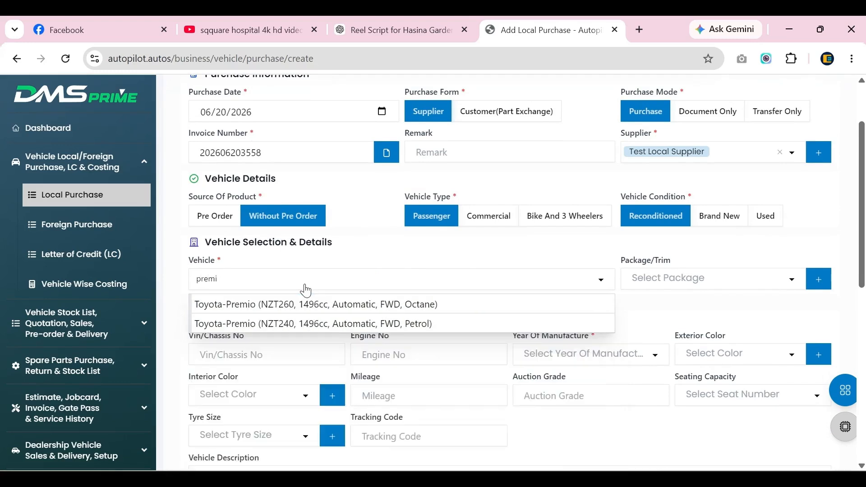
text(o)
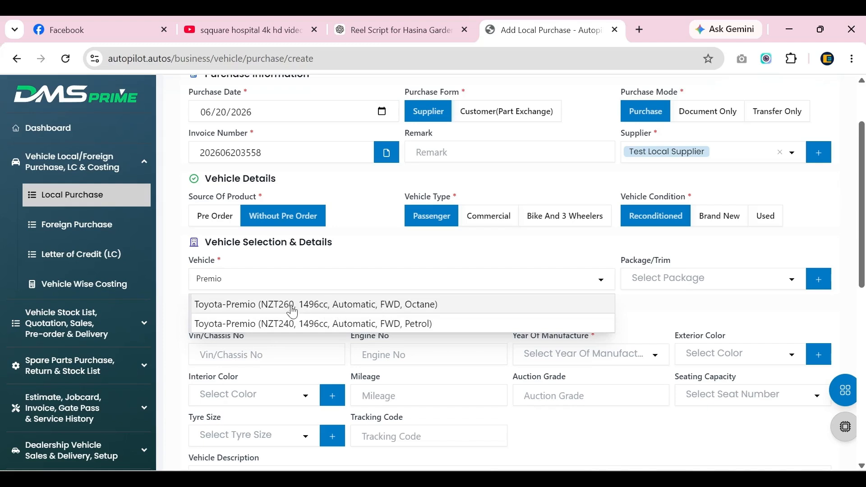
click(325, 304)
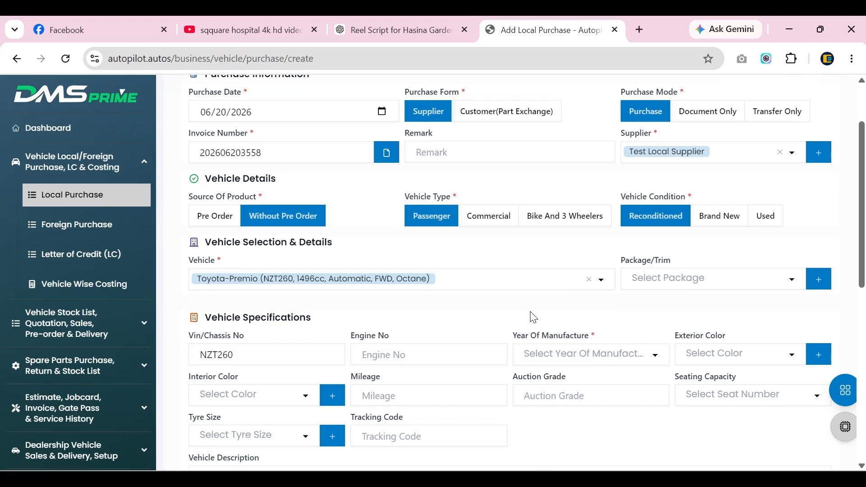
click(691, 286)
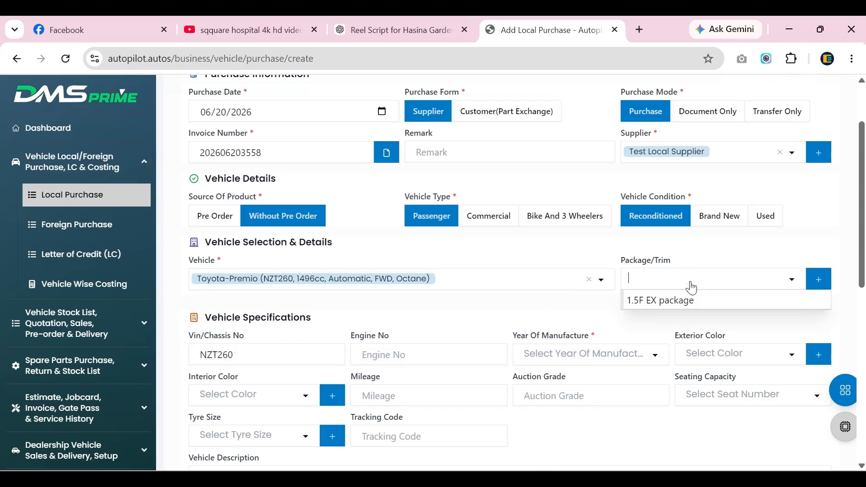
click(585, 299)
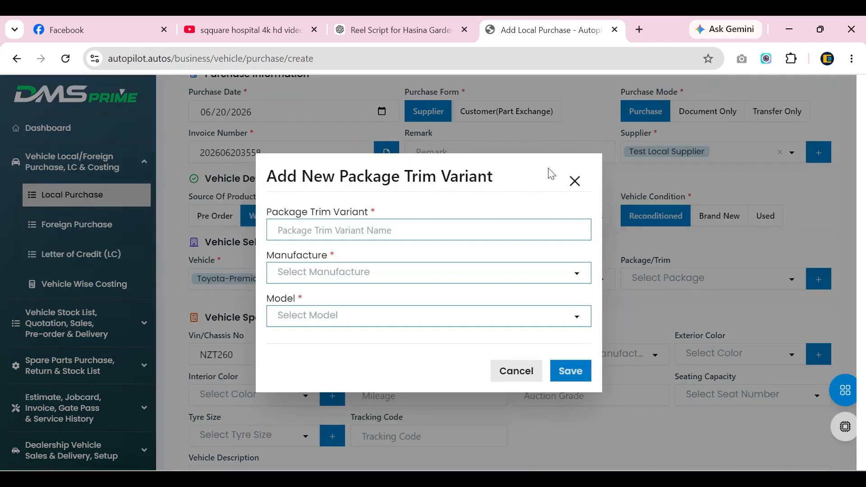
Choose the 1.5F EX package and enter chassis number NZT260-8938 and engine number 1NZ.
click(576, 184)
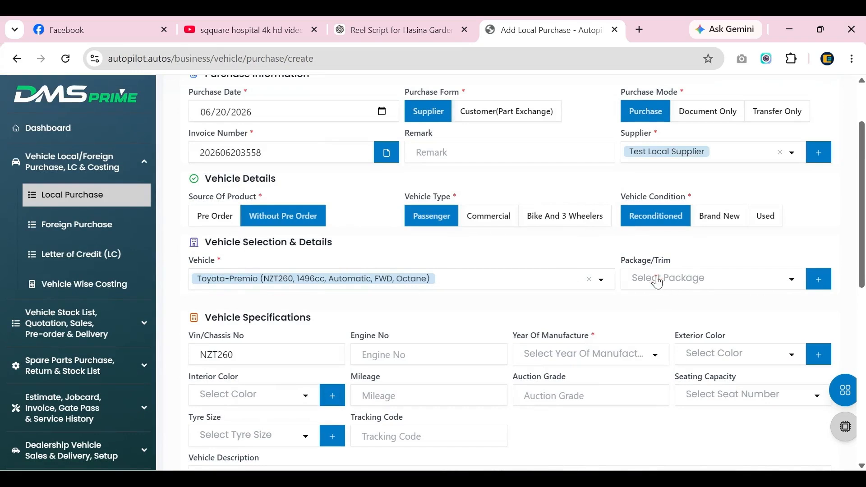
click(656, 279)
click(657, 298)
click(270, 357)
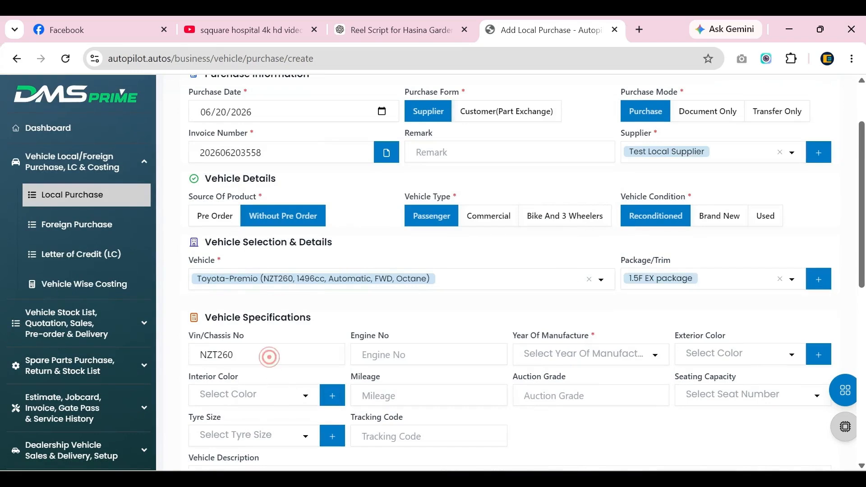
text(NZT260-)
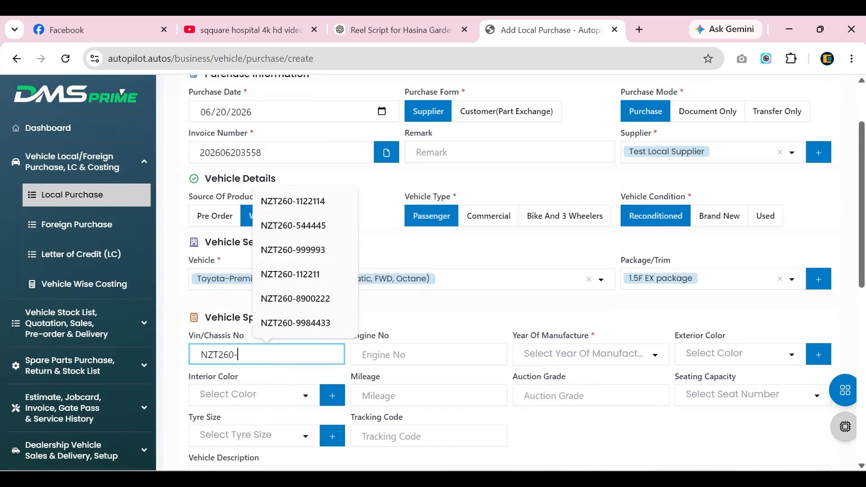
text(893899)
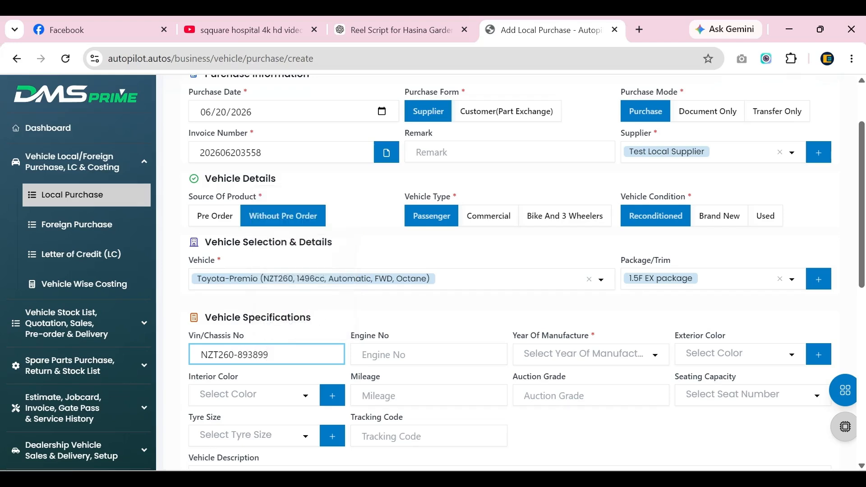
click(410, 356)
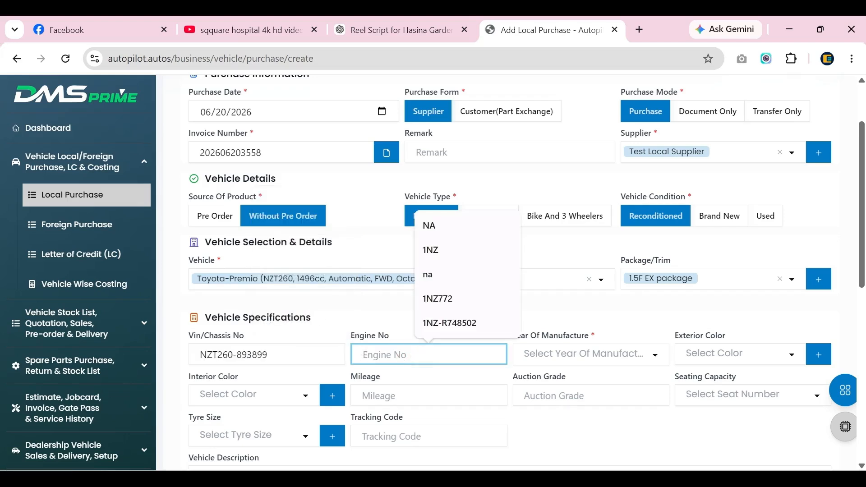
click(431, 251)
click(445, 337)
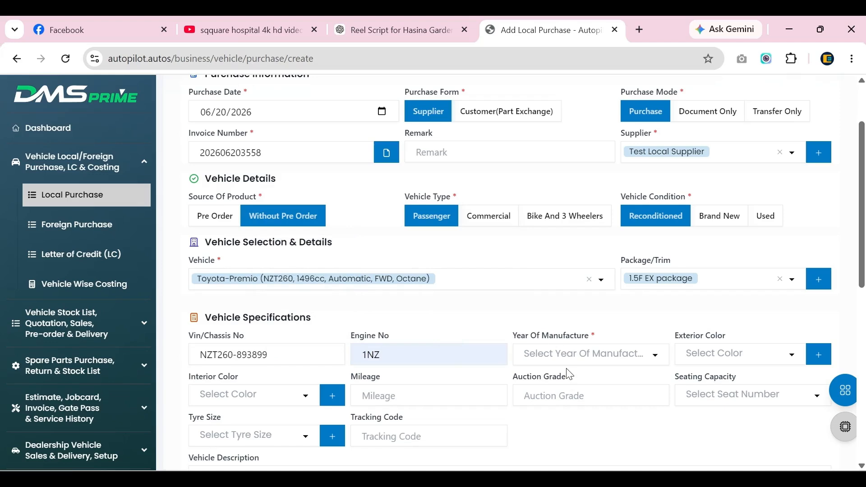
Set manufacture year 2020, Black exterior, Beige interior and mileage 36450.
scroll(650, 355, down, 2)
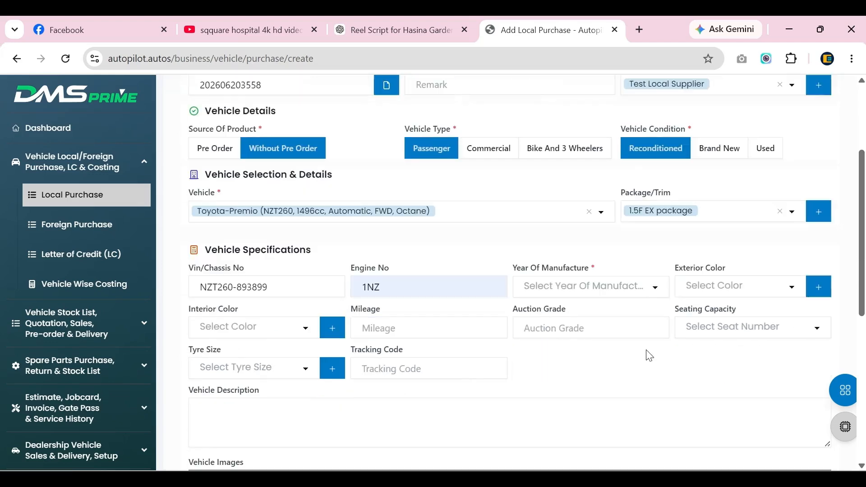
click(582, 288)
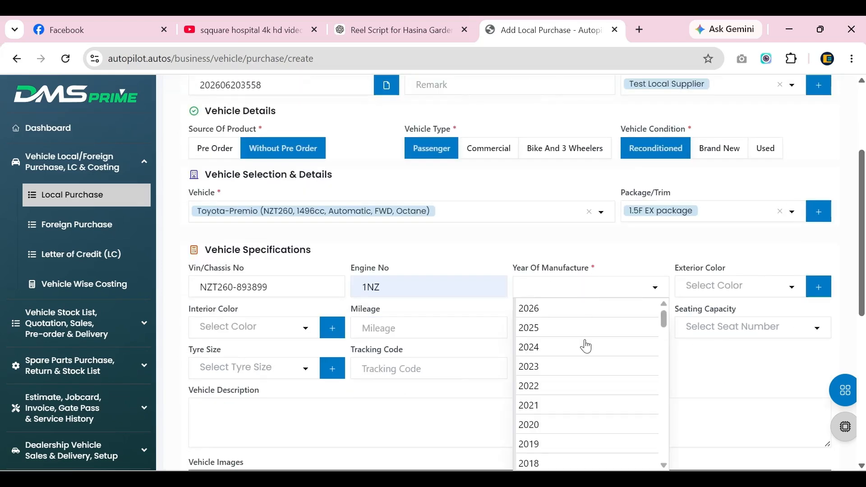
click(569, 432)
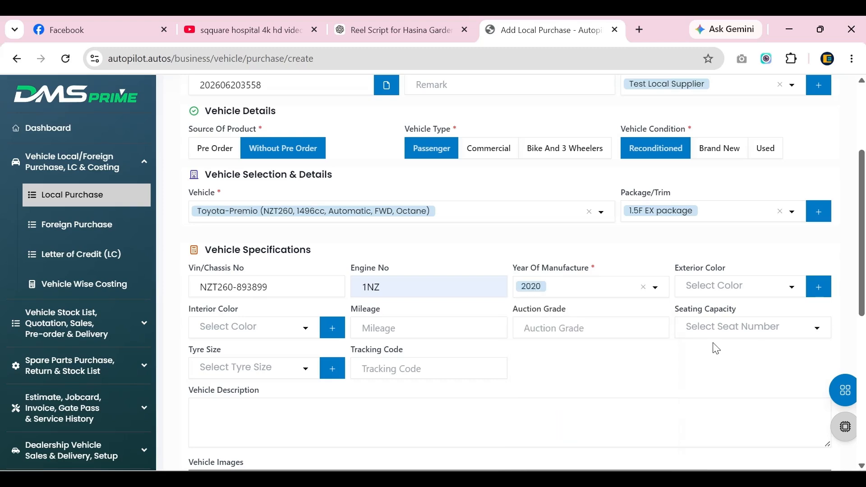
click(715, 274)
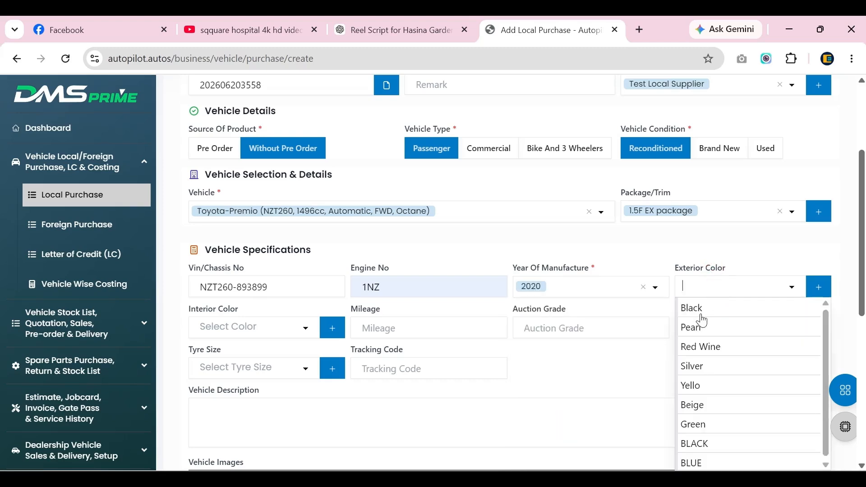
click(692, 306)
click(202, 337)
click(229, 410)
click(408, 327)
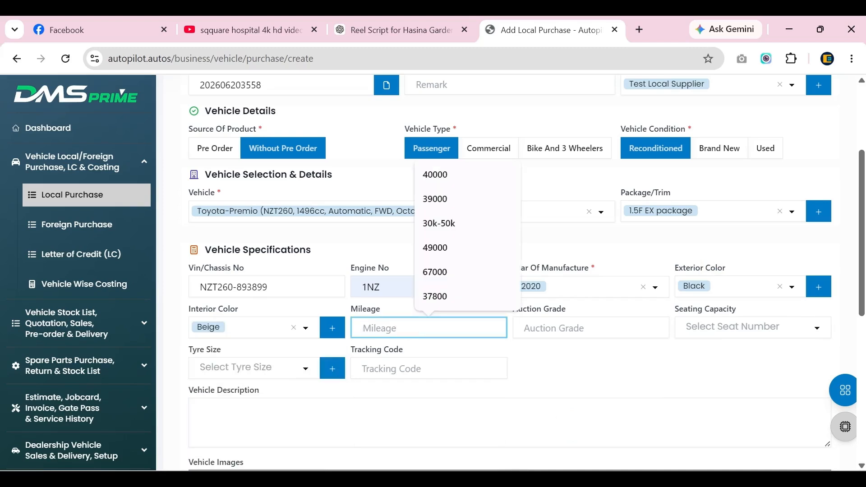
text(36450)
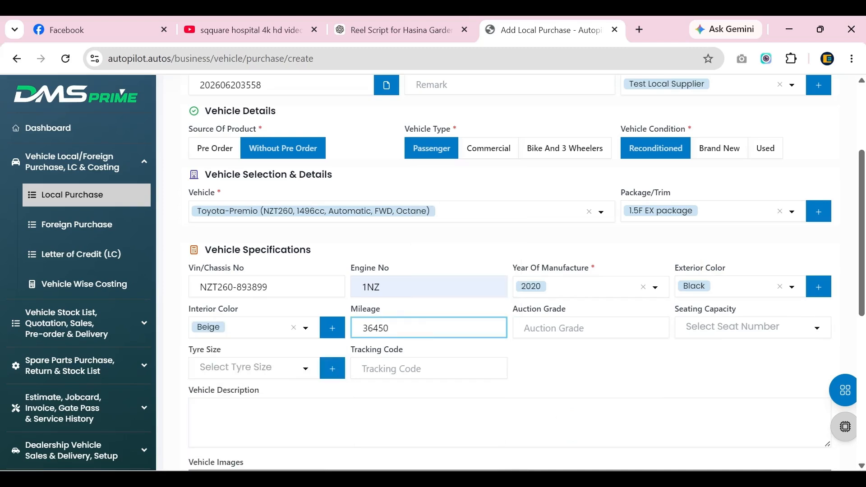
Enter auction grade 4 and seating capacity 5.
click(523, 330)
text(4)
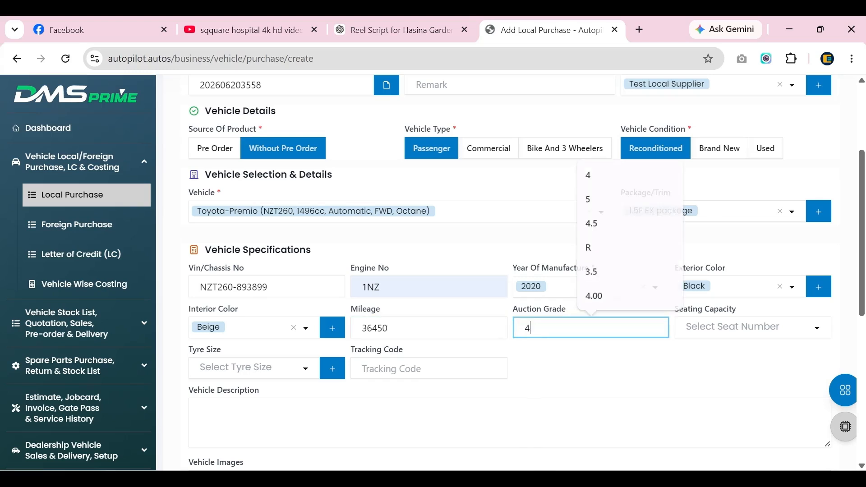
click(718, 334)
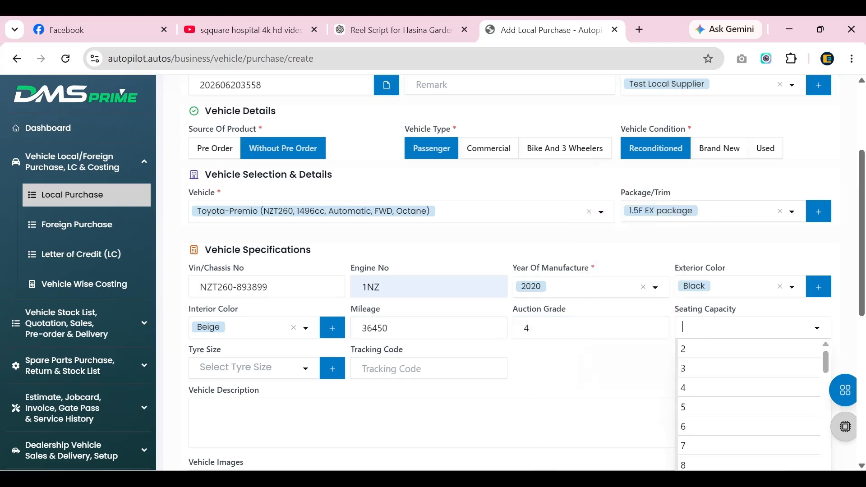
click(700, 401)
click(251, 368)
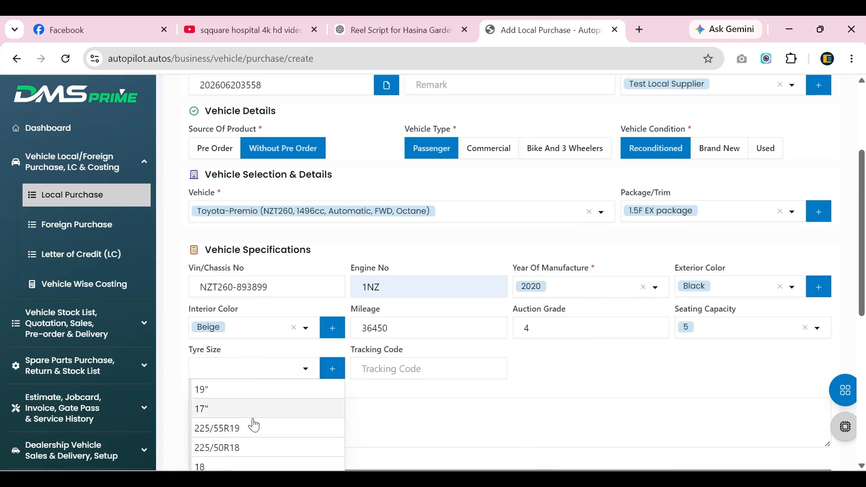
scroll(278, 424, down, 1)
Set tyre size 225/50R18 and tracking code TA00035.
click(248, 381)
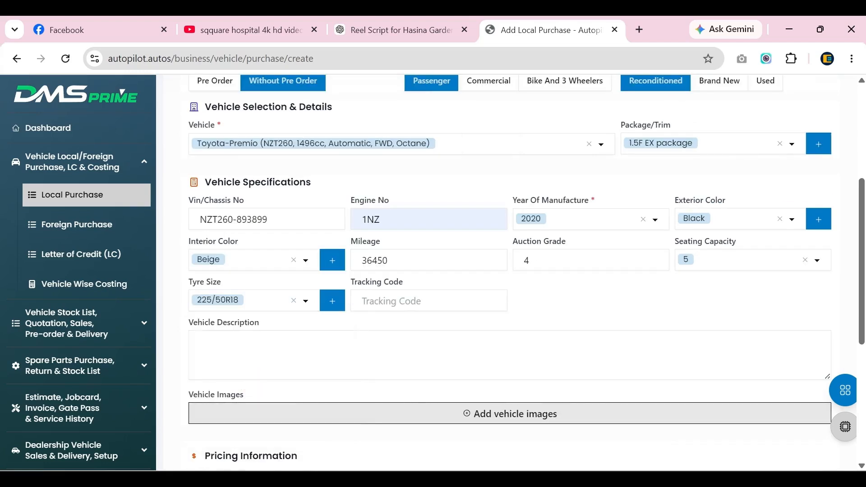
click(412, 301)
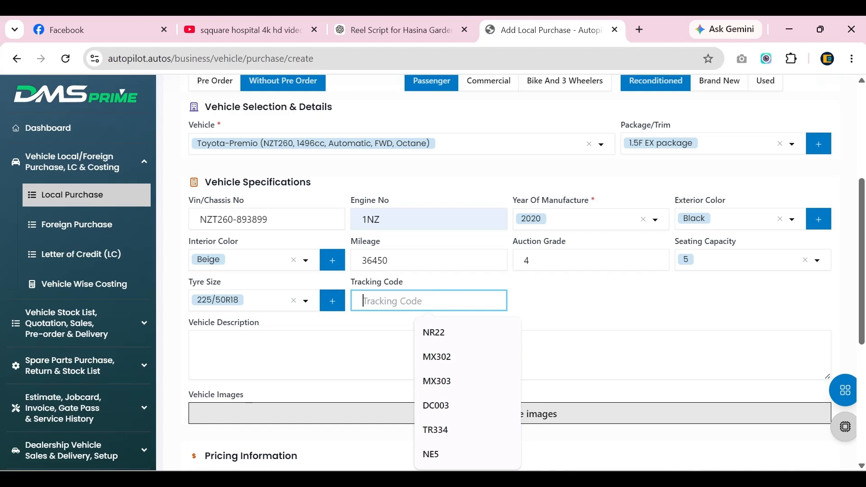
text(TA)
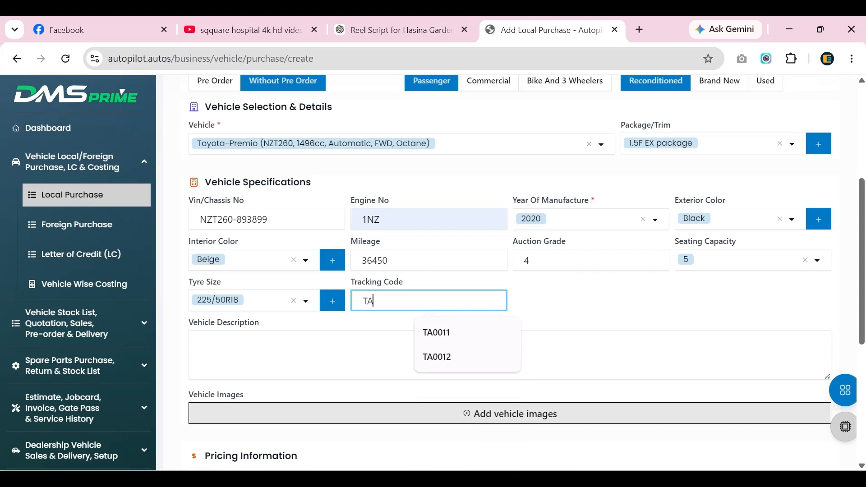
text(00035)
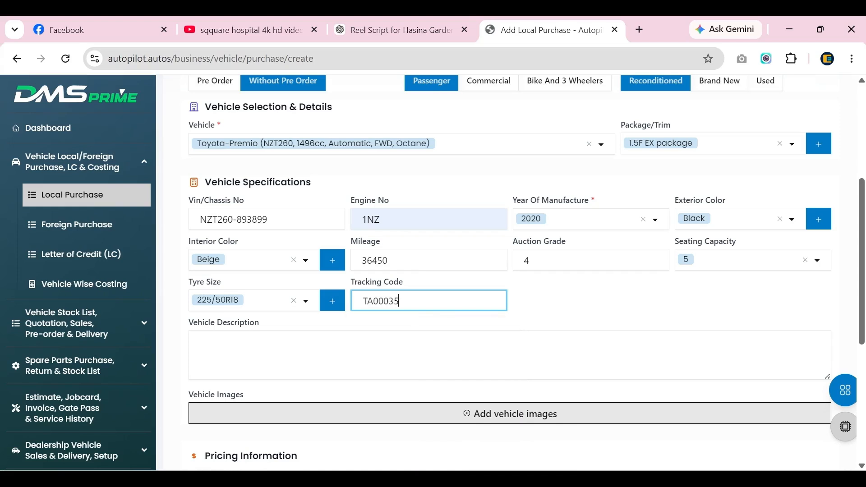
scroll(545, 263, down, 1)
click(542, 248)
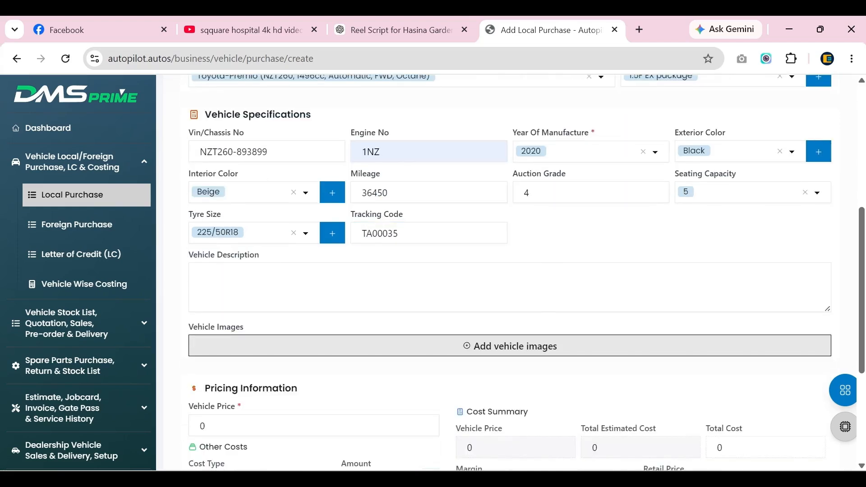
click(288, 287)
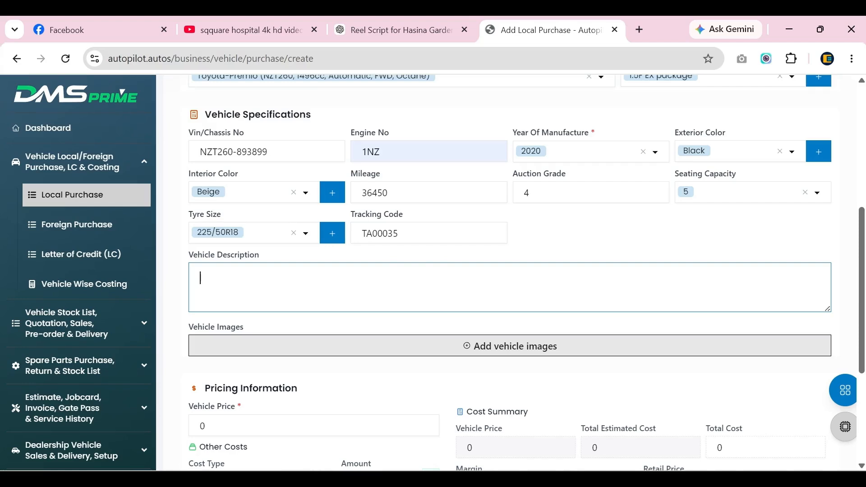
Replace the vehicle price with 3800000, making total cost 3800000.
scroll(420, 361, down, 3)
double_click(203, 289)
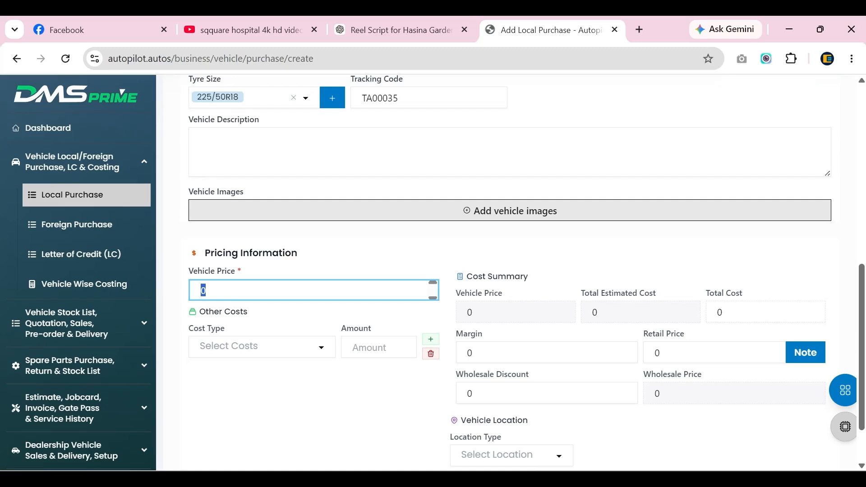
text(3800)
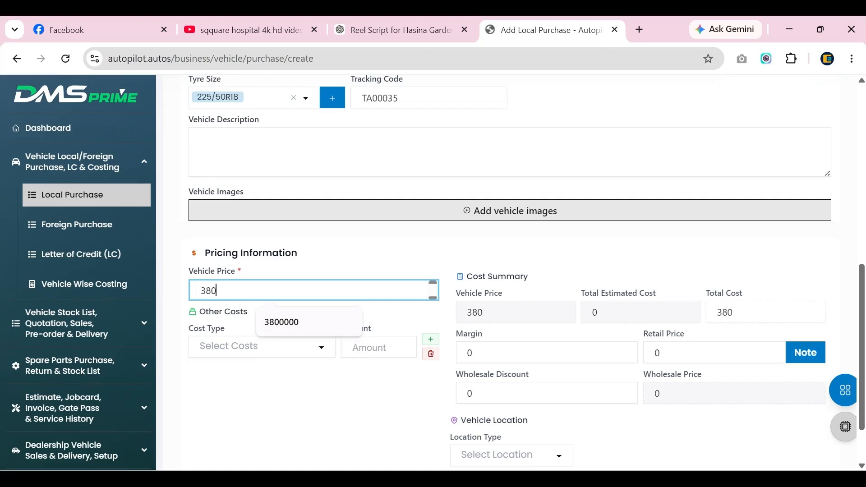
text(000)
click(278, 372)
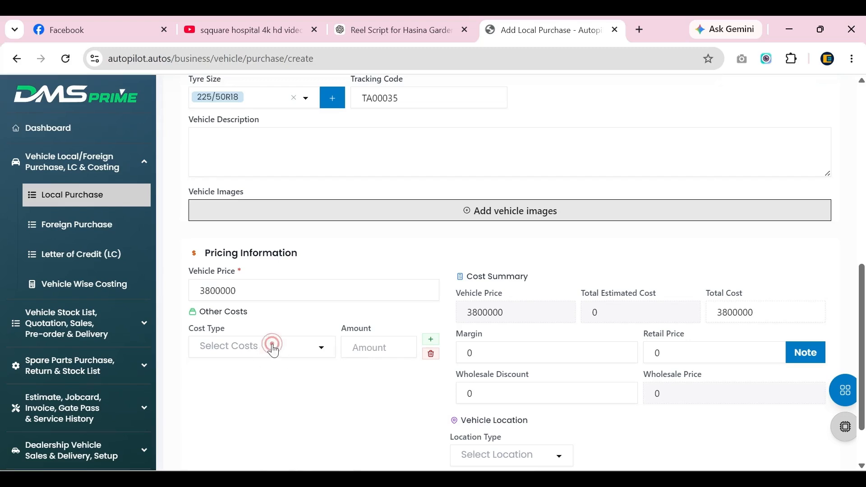
Add a Workshop Bill other cost of 50000, bringing total cost to 3850000.
click(274, 350)
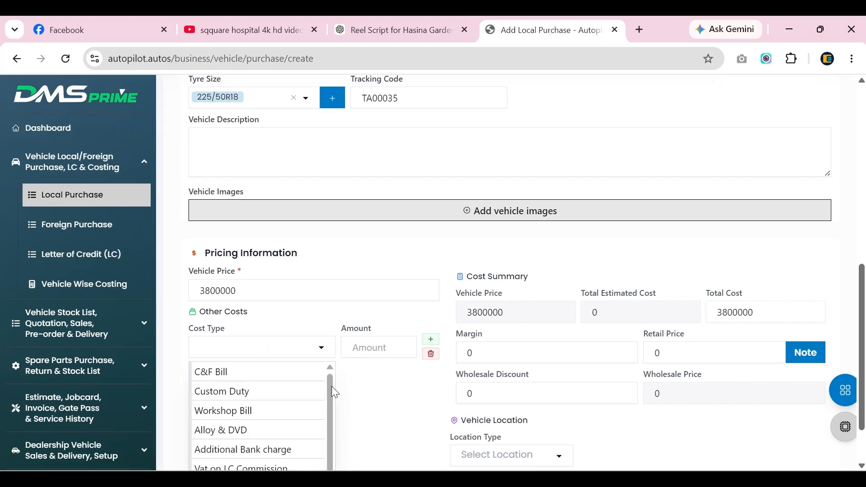
scroll(253, 388, down, 1)
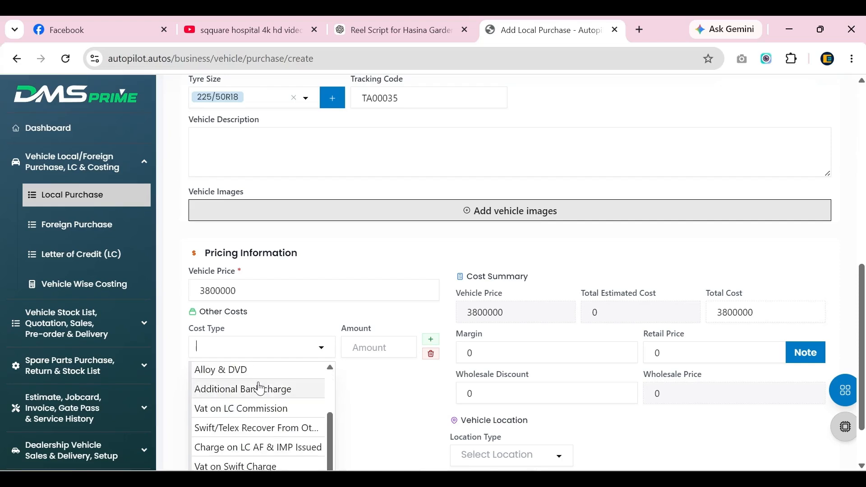
scroll(258, 387, up, 1)
scroll(252, 406, down, 4)
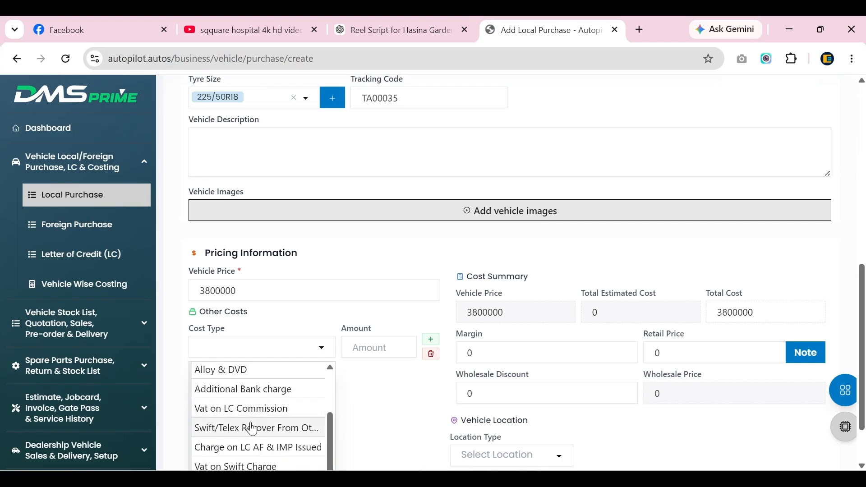
scroll(251, 429, down, 1)
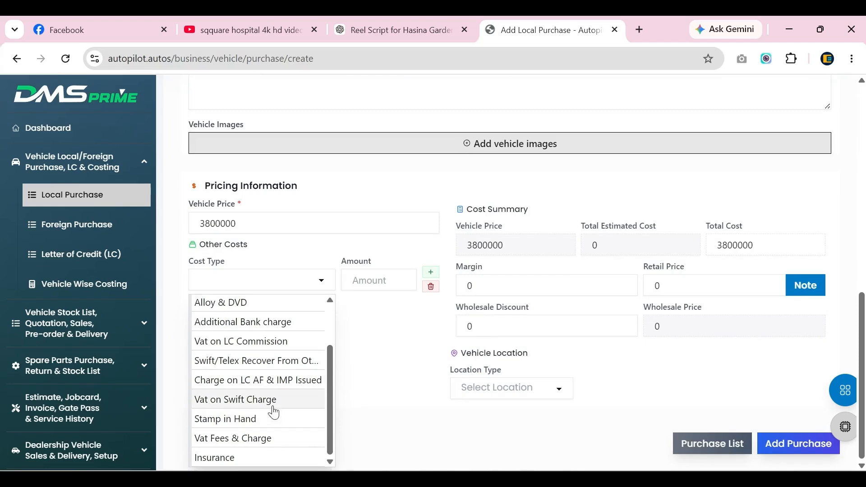
scroll(272, 406, up, 2)
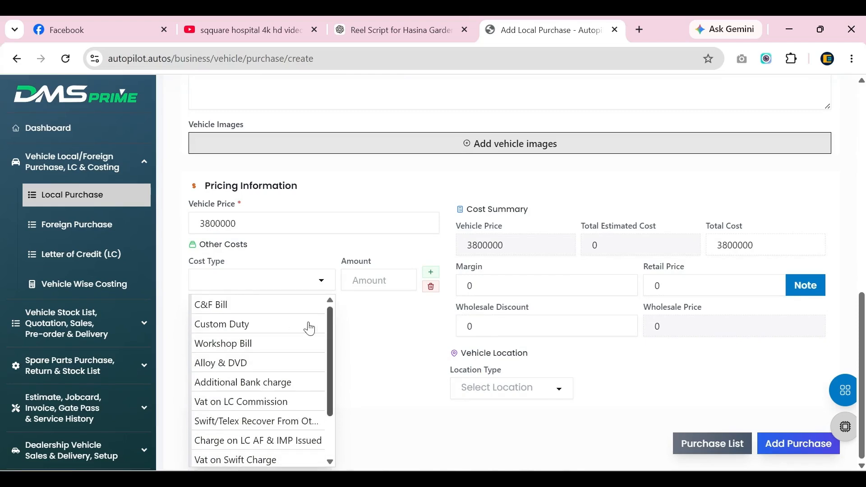
click(272, 345)
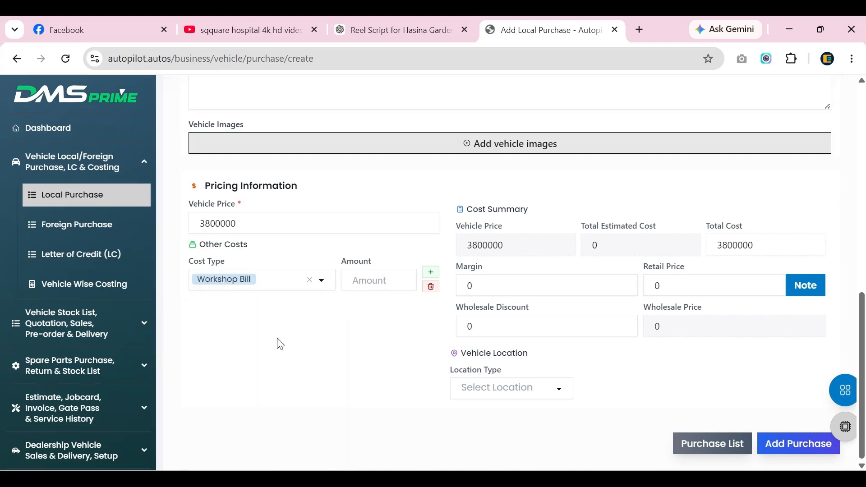
click(356, 280)
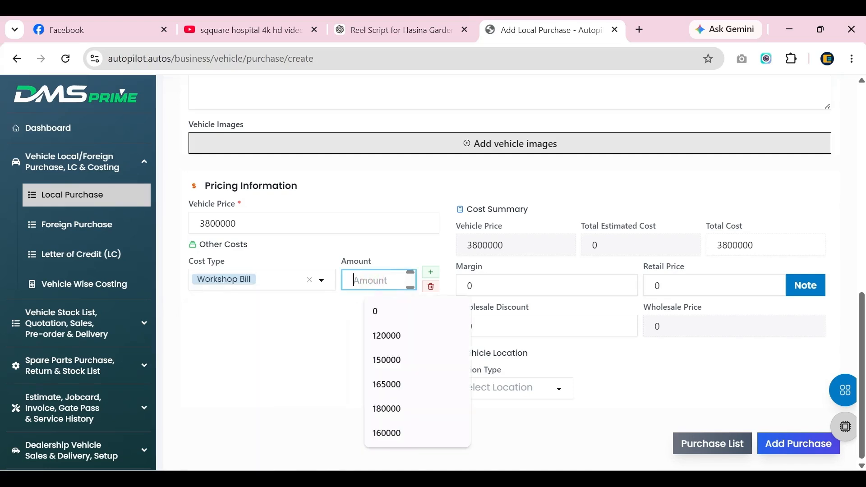
text(50000)
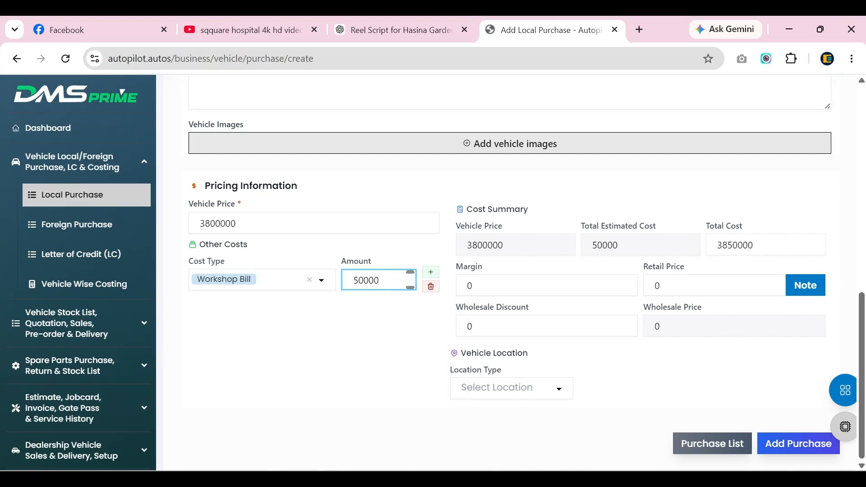
click(383, 406)
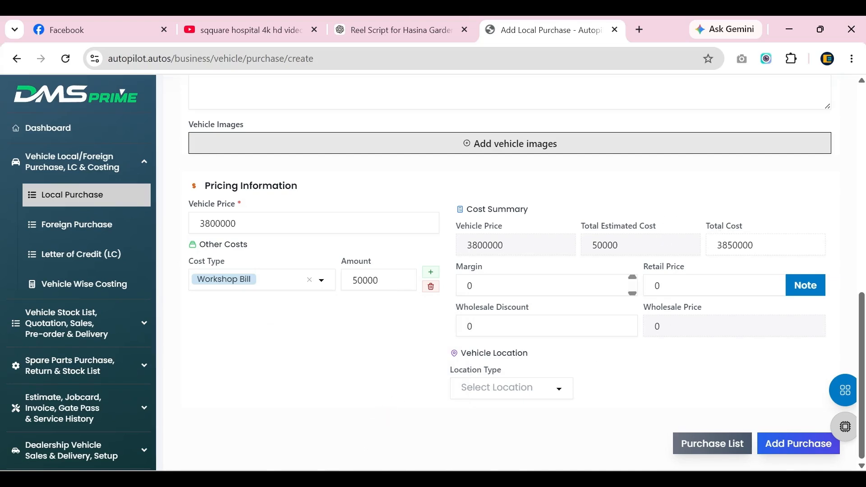
Set retail price to 4200000 for a 350000 margin, leaving the price note empty.
click(541, 288)
click(541, 288)
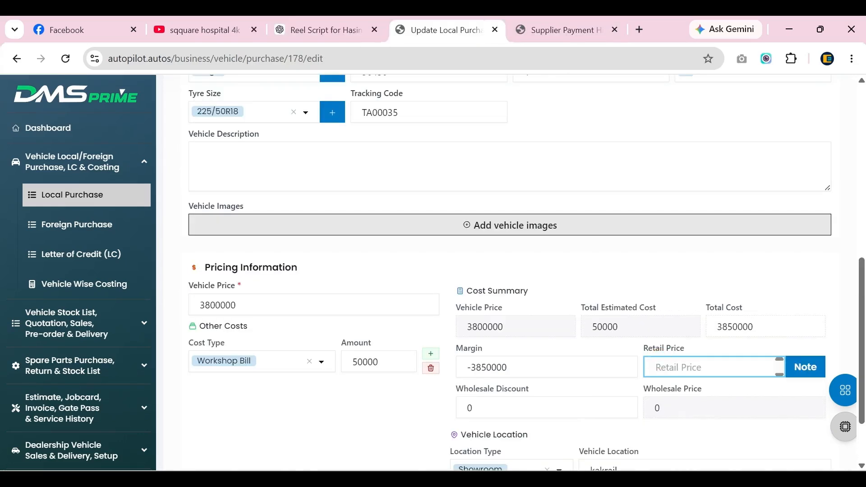
text(420)
text(0000)
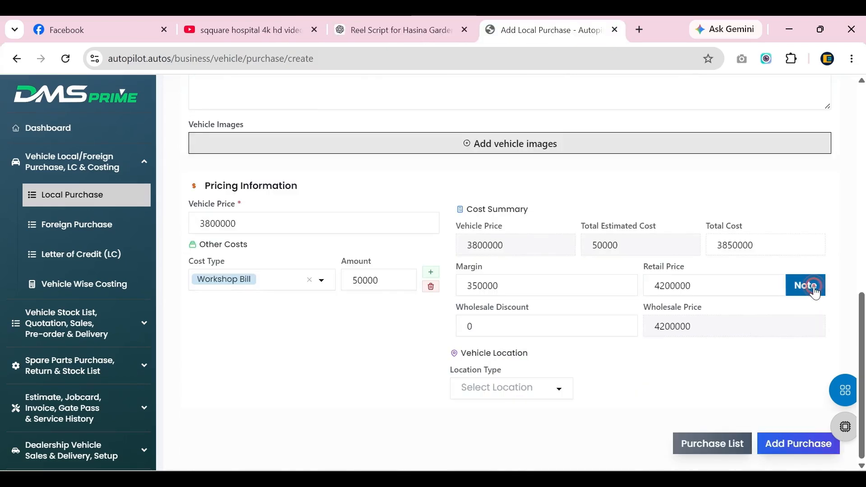
click(807, 285)
click(348, 283)
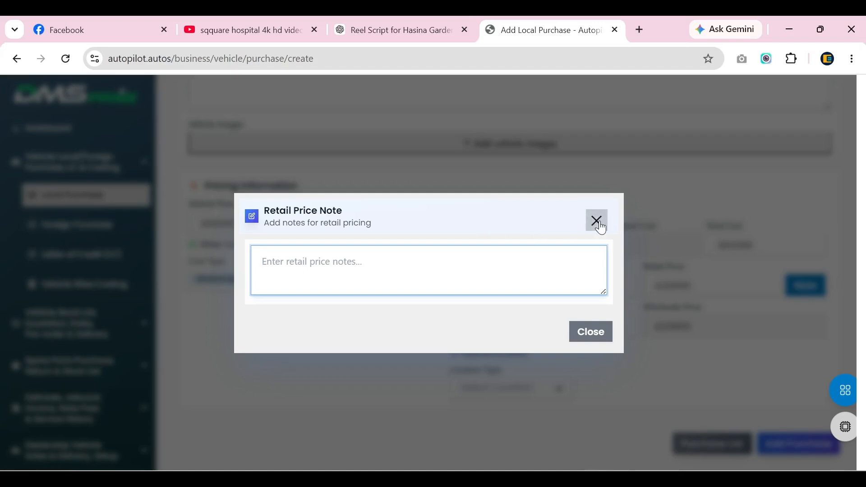
click(629, 333)
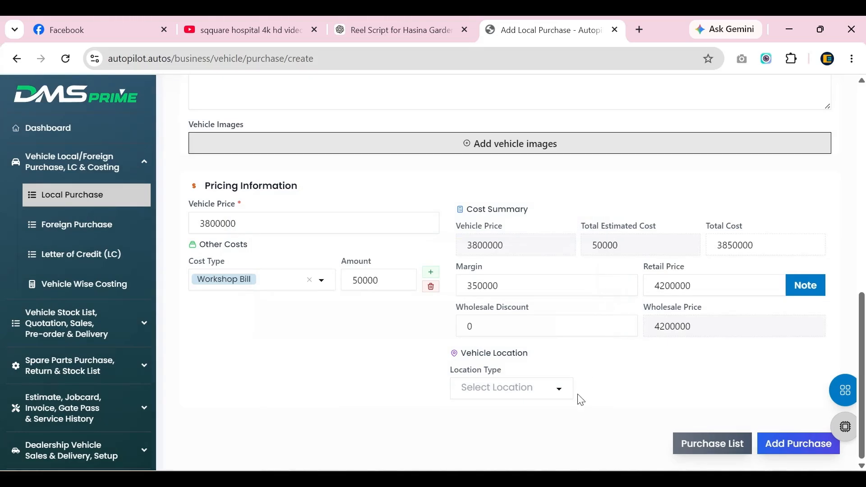
Locate the vehicle at Showroom, Kakrail, and save the purchase to the list as Pending.
click(473, 391)
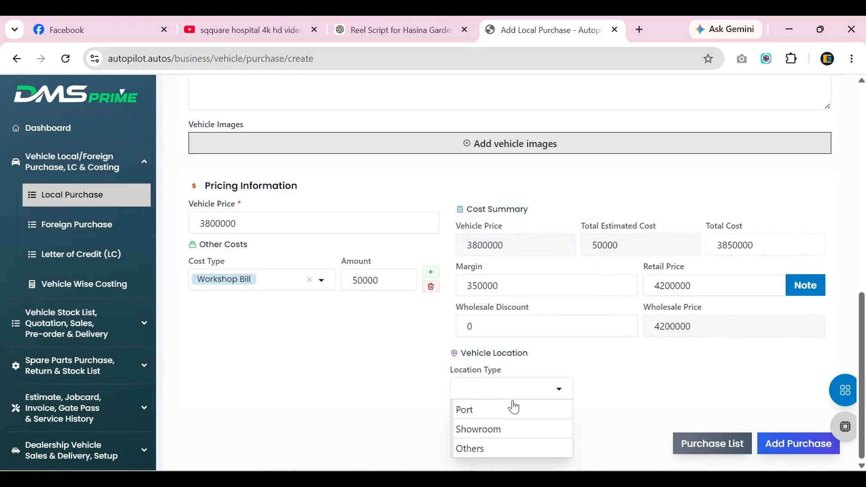
click(508, 429)
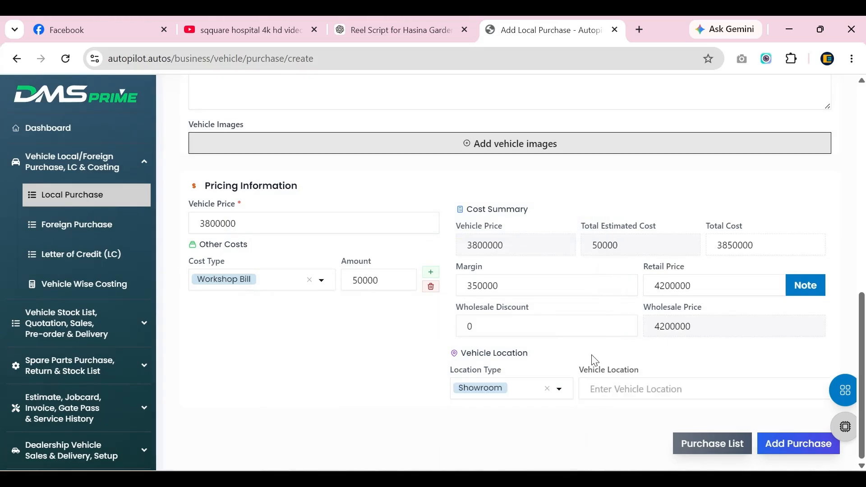
click(611, 388)
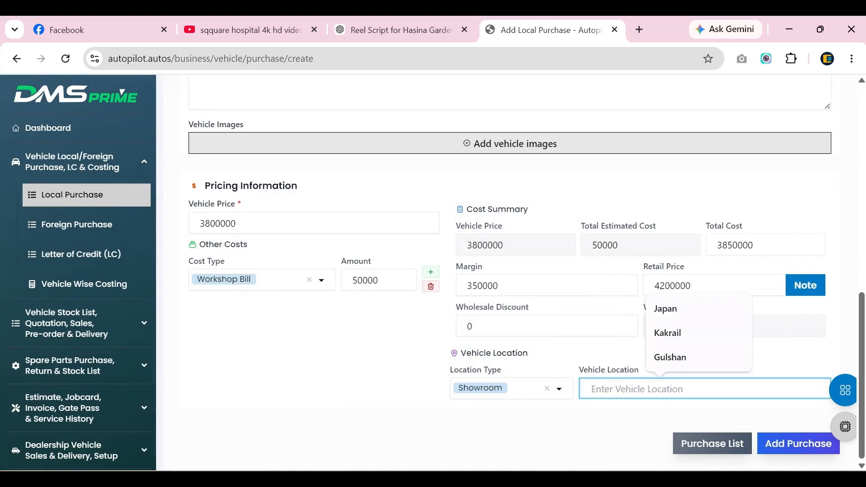
text(kakrail)
click(688, 423)
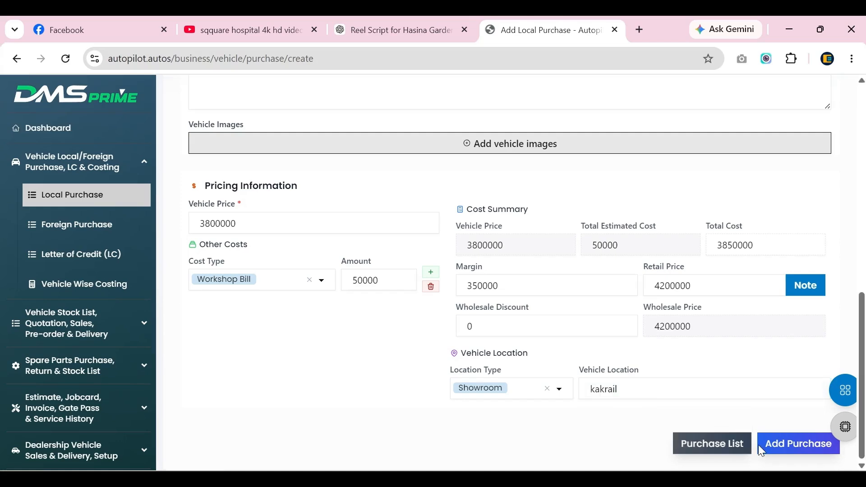
click(781, 444)
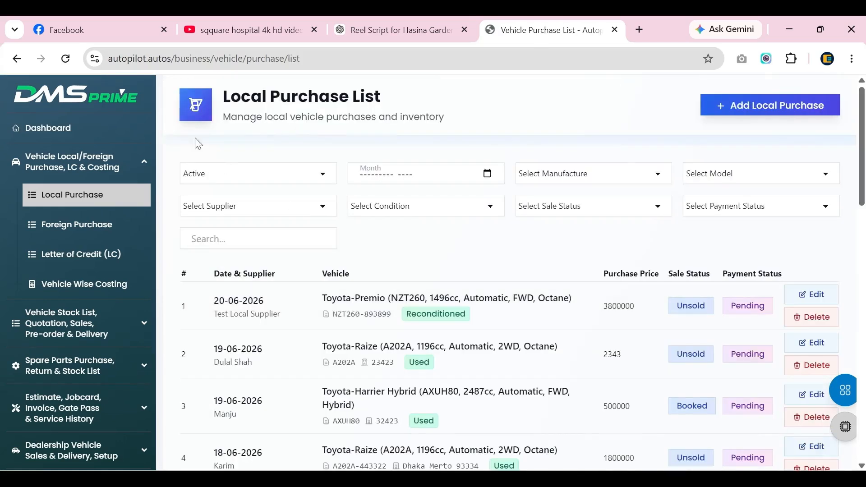
From the Dashboard, start a new Supplier & Vendor Payment voucher.
click(93, 128)
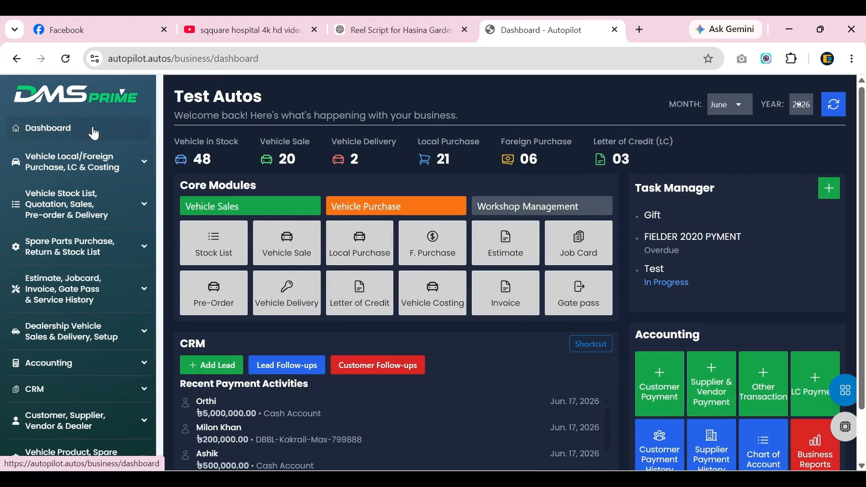
click(720, 390)
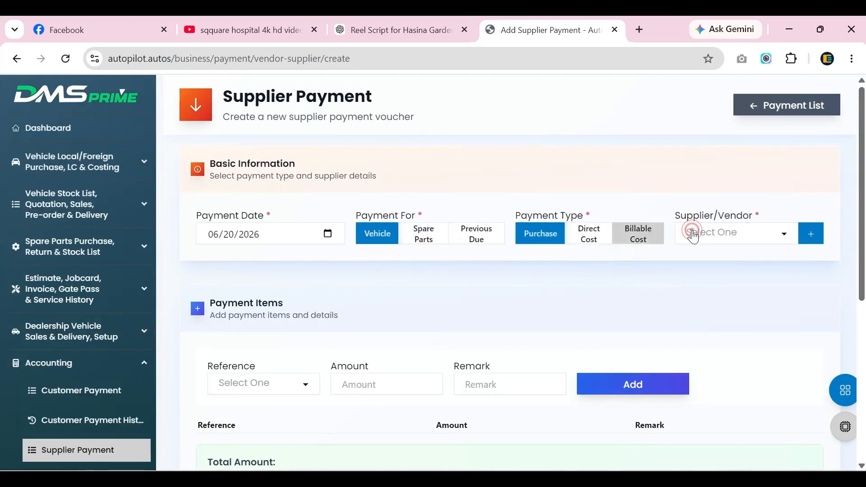
Select Test Local Supplier as the payee.
click(705, 238)
click(736, 298)
click(728, 229)
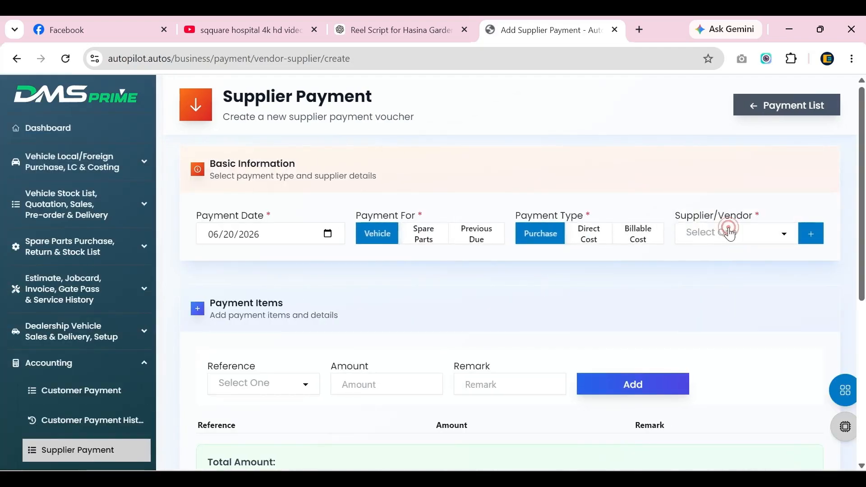
click(733, 189)
click(239, 382)
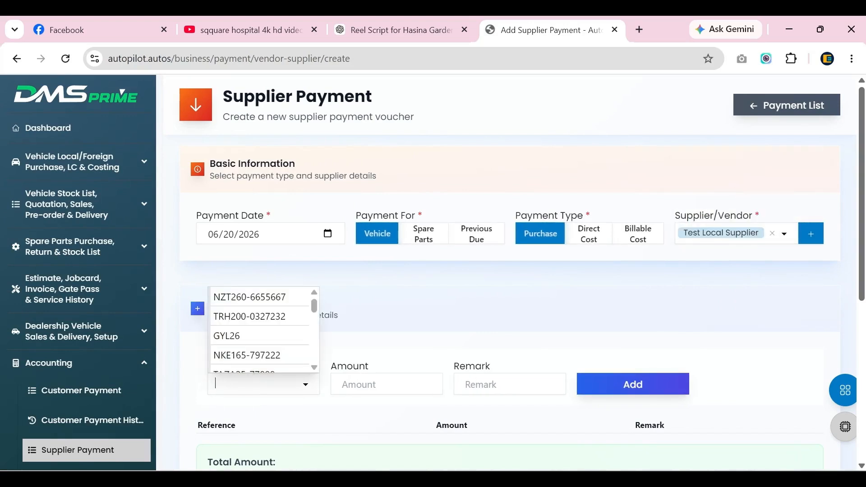
text(NZT260-893899)
click(264, 366)
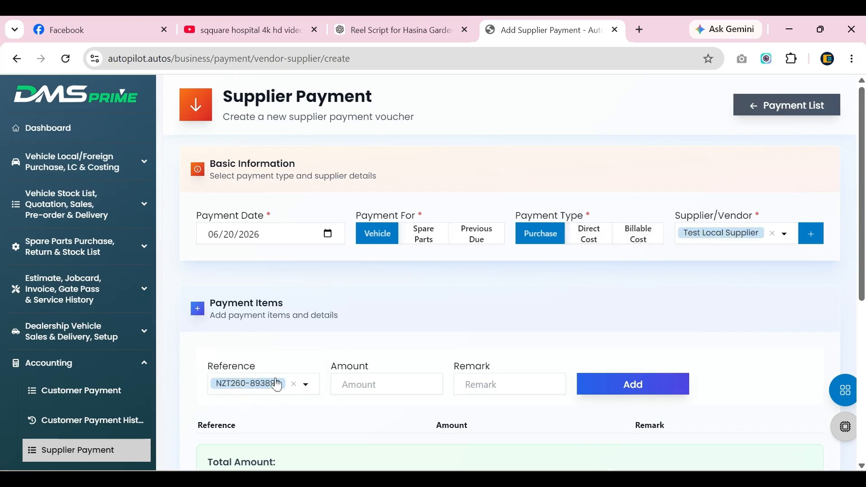
click(361, 385)
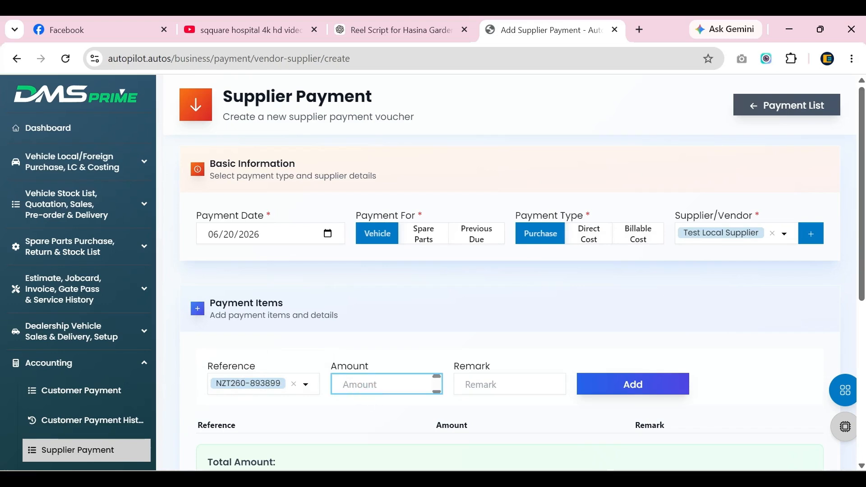
scroll(510, 271, down, 1)
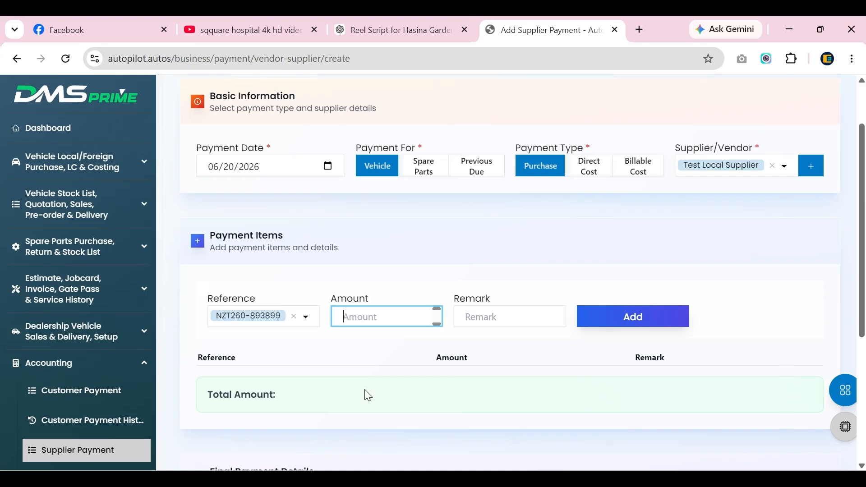
text(2000000)
click(636, 321)
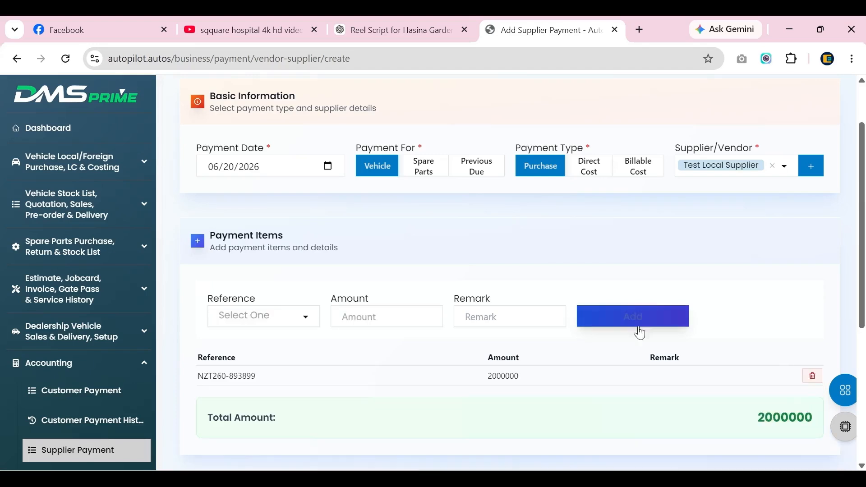
scroll(500, 329, down, 3)
scroll(509, 328, down, 1)
Pay from the DBBL Kakrail account with note '1st payment', save, and return to the Dashboard.
click(290, 321)
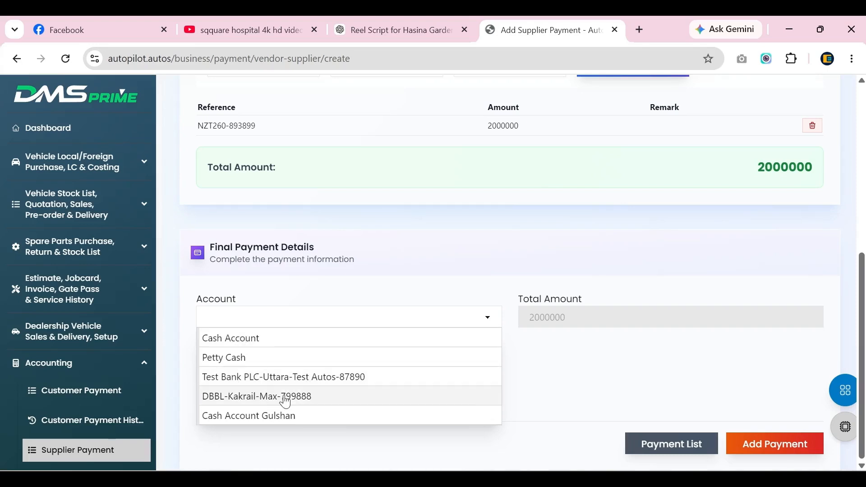
click(237, 399)
click(321, 375)
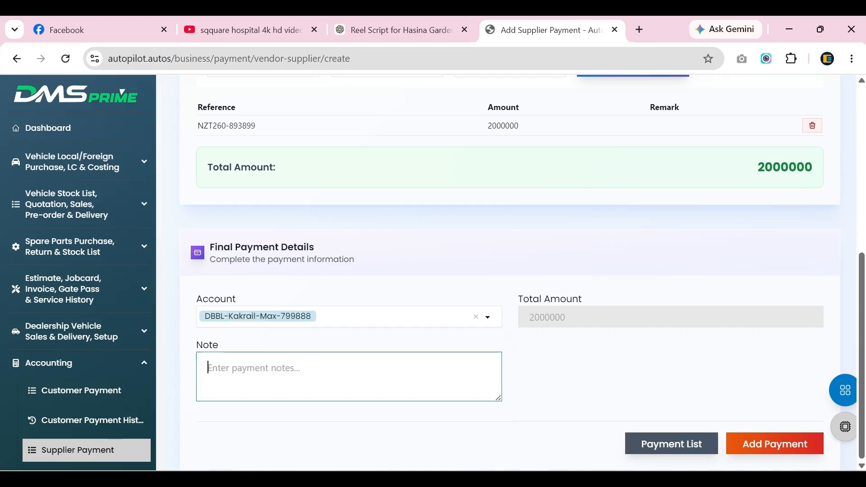
text(1st paym)
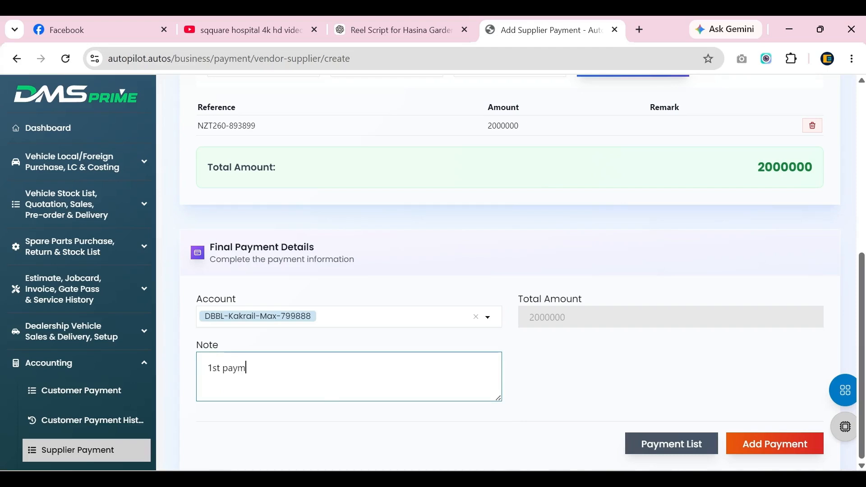
click(762, 439)
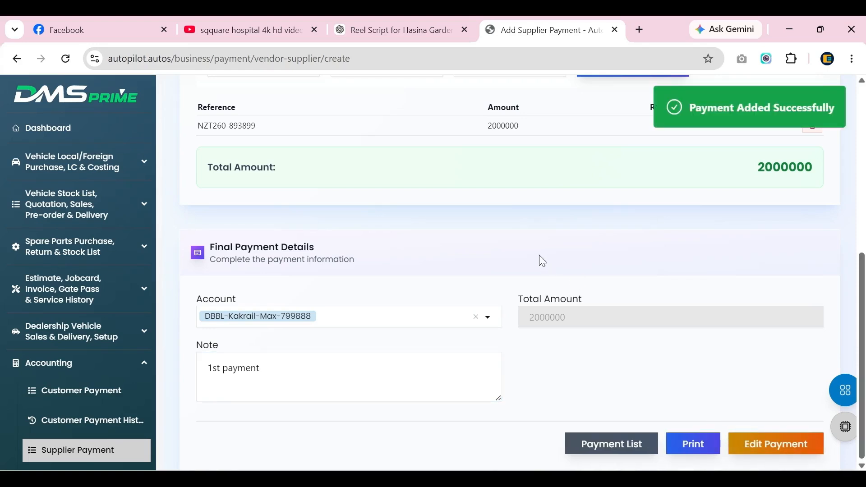
scroll(316, 226, up, 3)
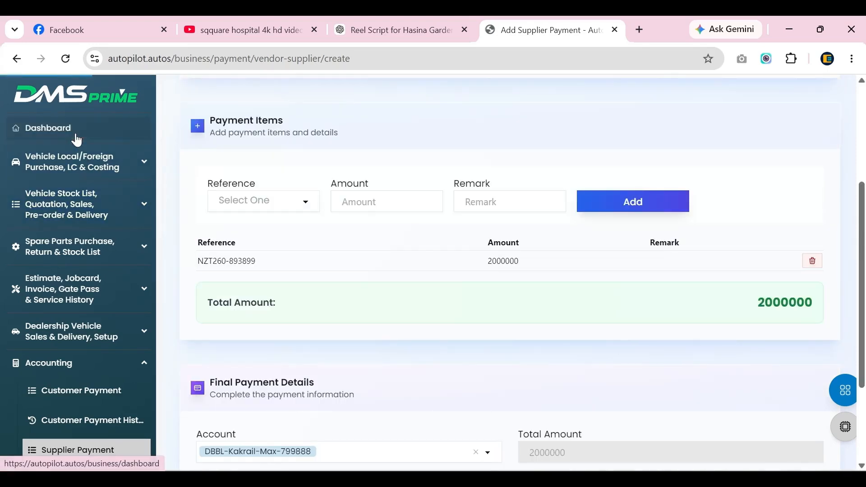
click(77, 136)
scroll(711, 451, down, 2)
Open the NZT260-893899 payment receipt (2000000 paid, 1800000 due) in its own tab, then return to the dashboard.
click(714, 392)
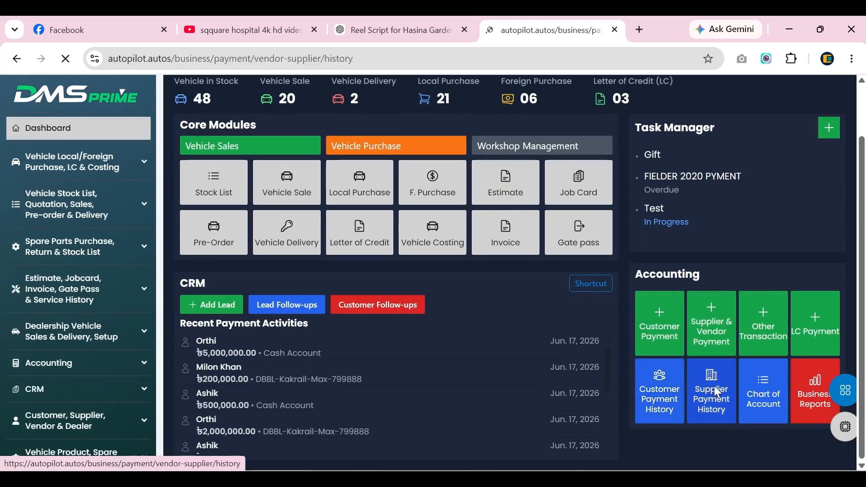
key(ctrl+f)
text(NZT260-893899)
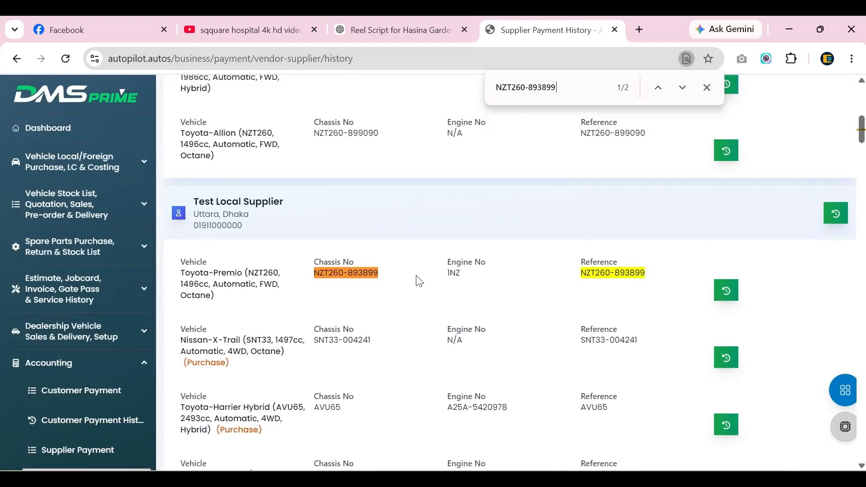
click(730, 292)
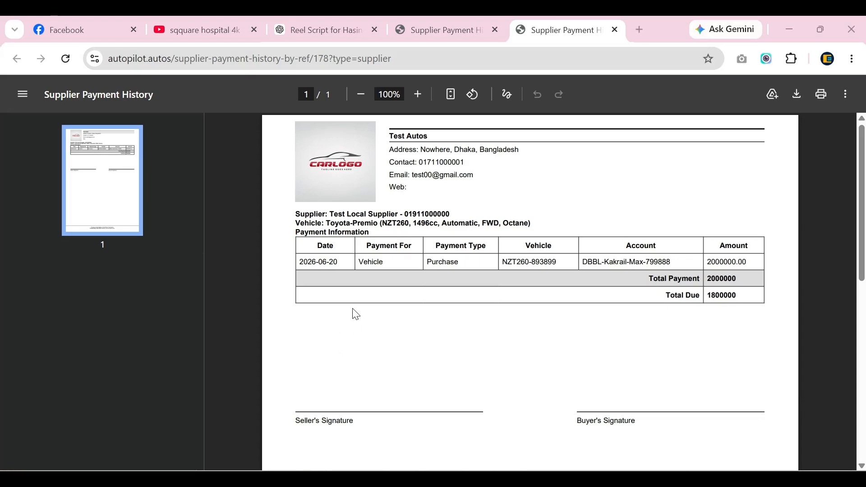
key(ctrl+shift+Tab)
click(58, 131)
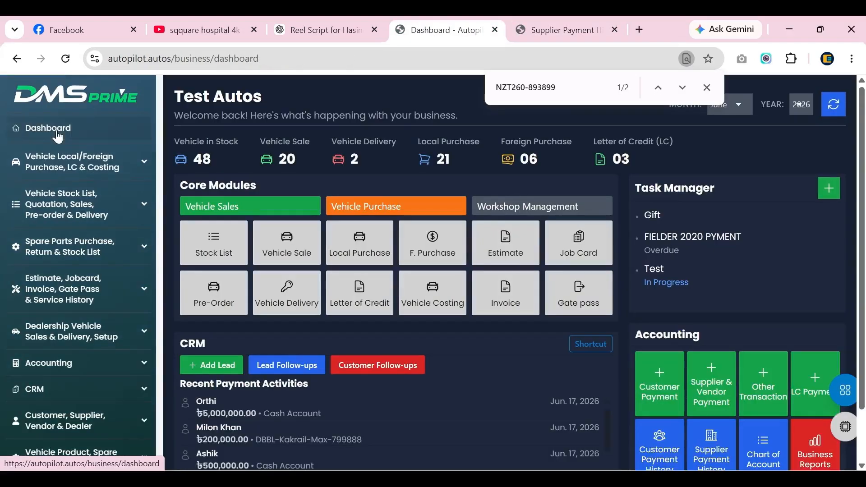
Locate the Toyota Premio NZT260-893899 in the stock list, shown as Unsold at Showroom-kakrail.
click(707, 87)
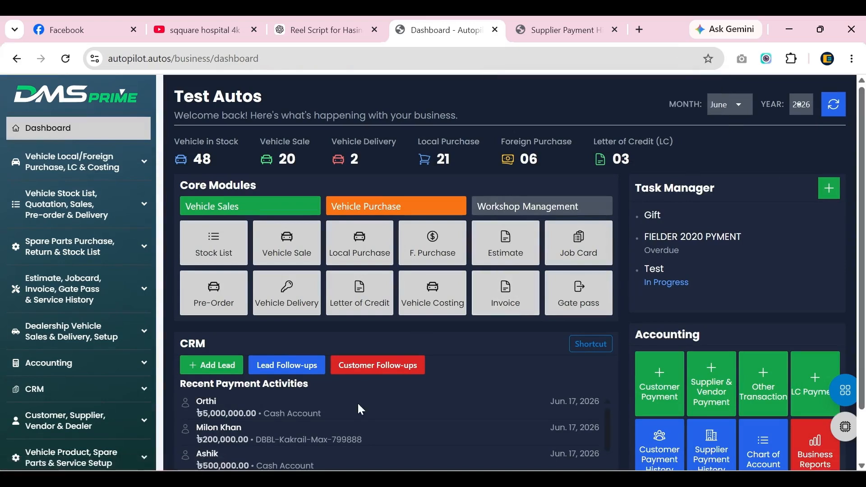
click(209, 255)
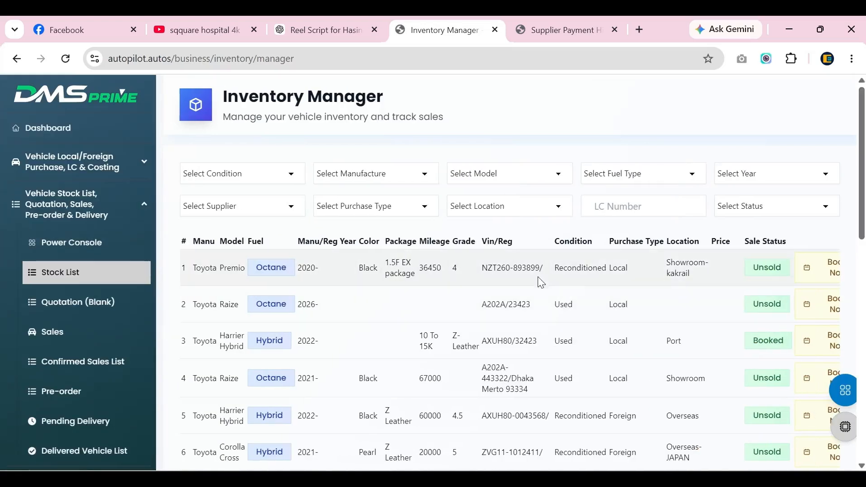
key(ctrl+f)
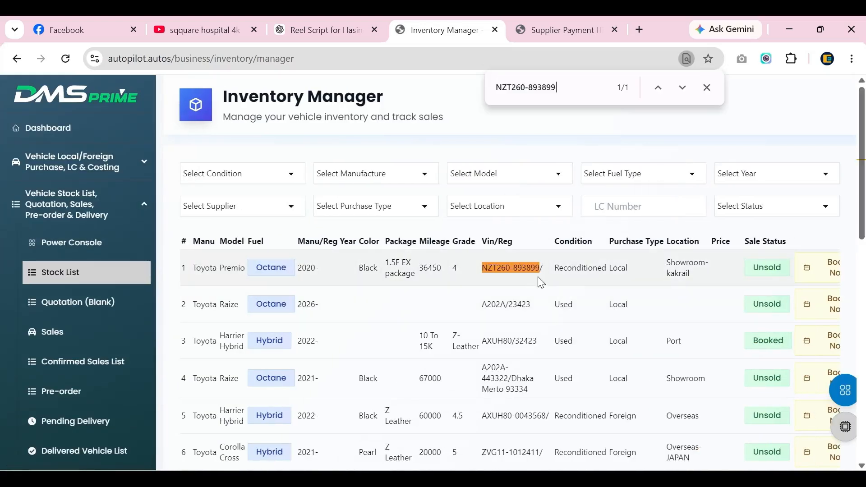
triple_click(512, 268)
key(ctrl+c)
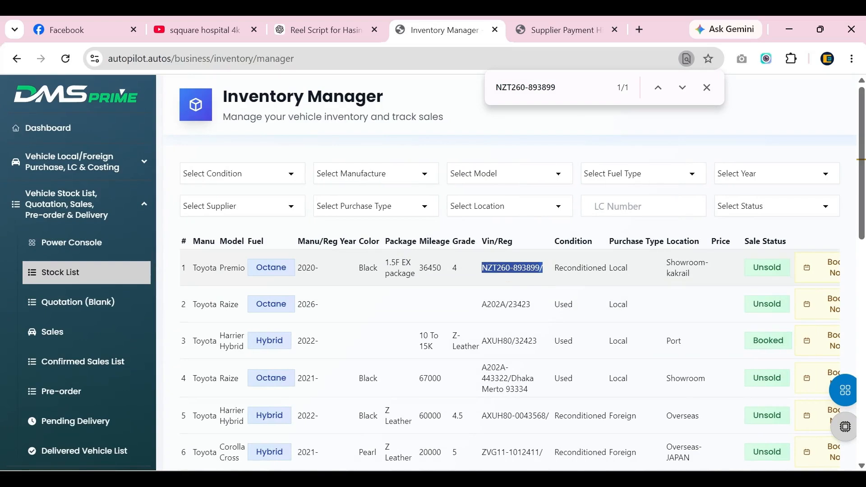
key(Return)
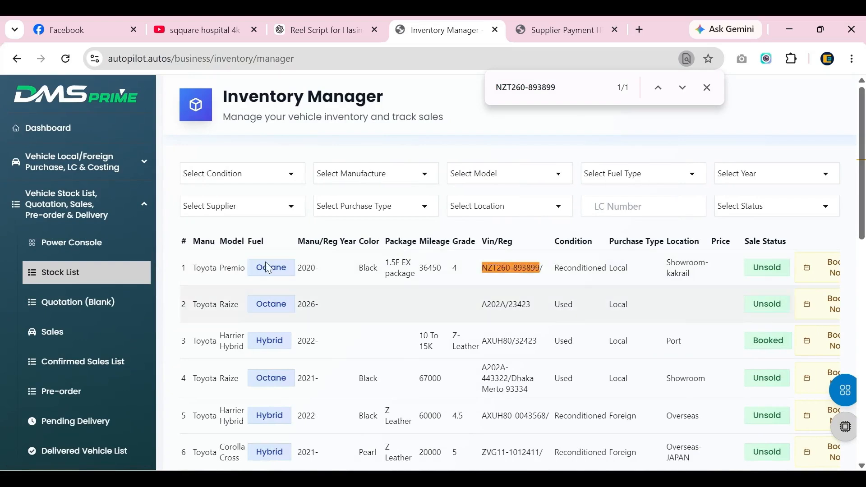
double_click(769, 241)
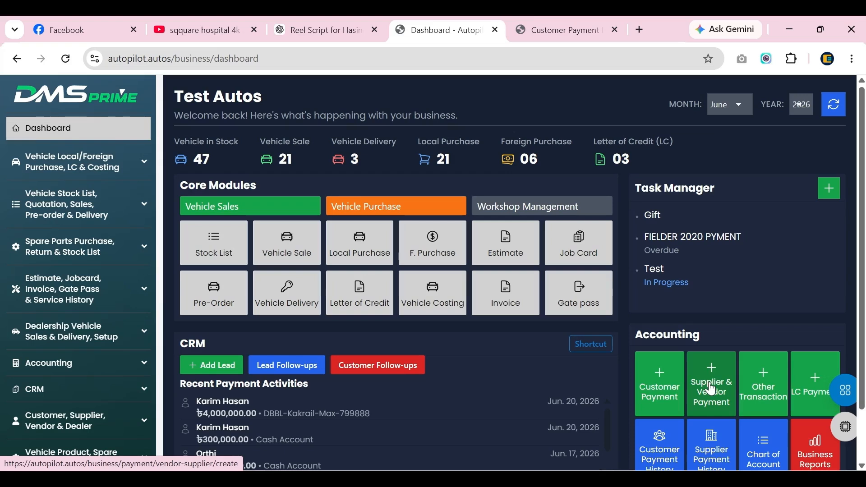
Start a supplier payment to Test Local Supplier for NZT260-893899 and add a 1800000 line.
click(711, 387)
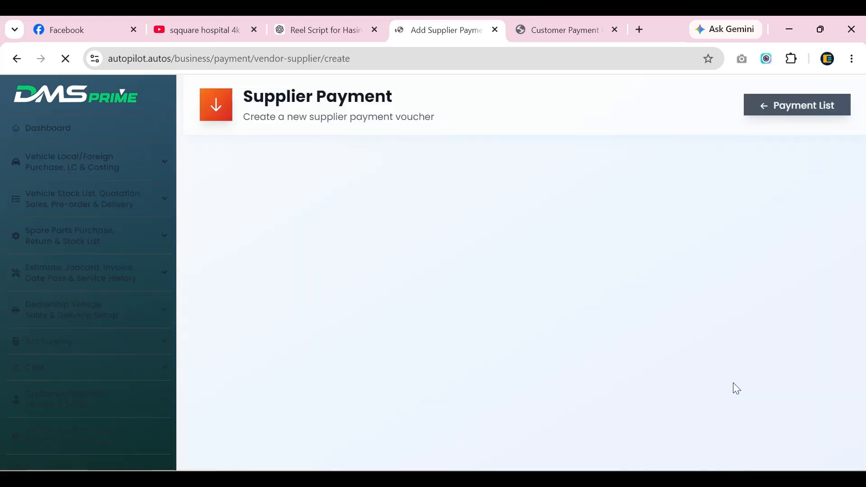
click(702, 233)
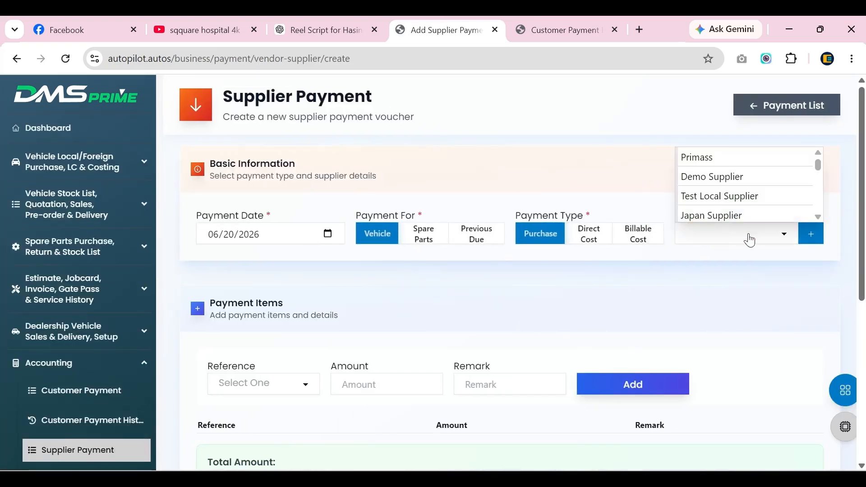
click(739, 198)
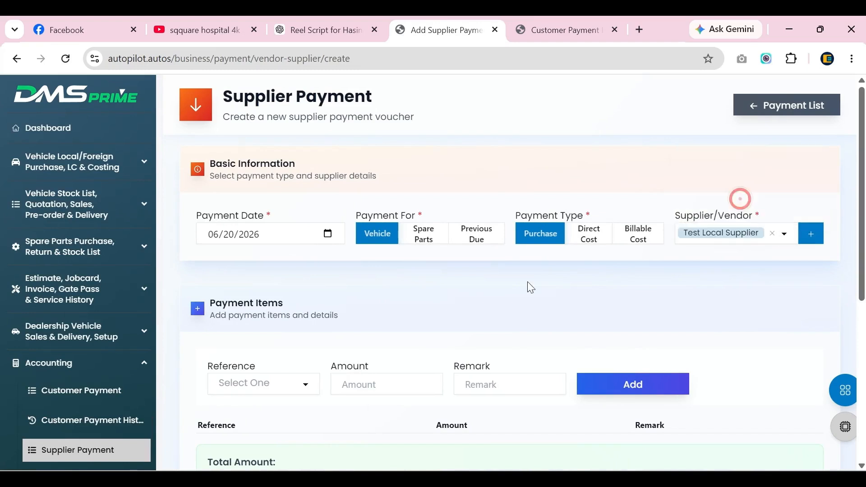
click(263, 383)
key(ctrl+f)
key(ctrl+v)
click(253, 325)
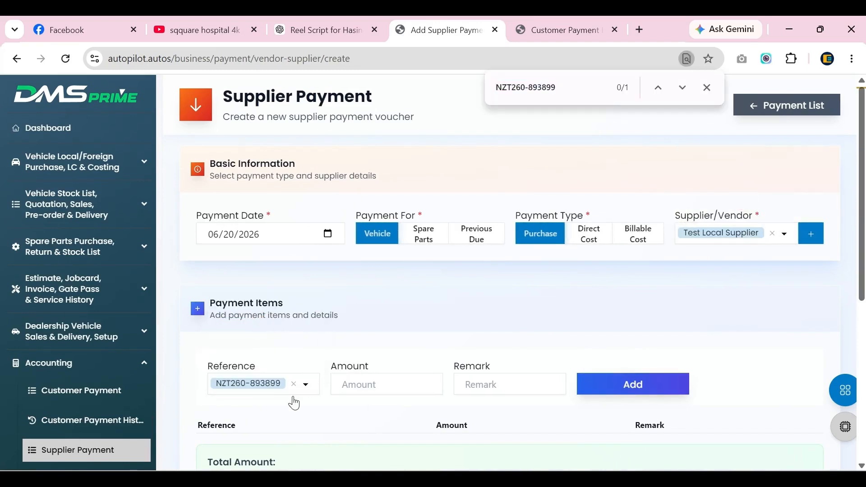
click(361, 384)
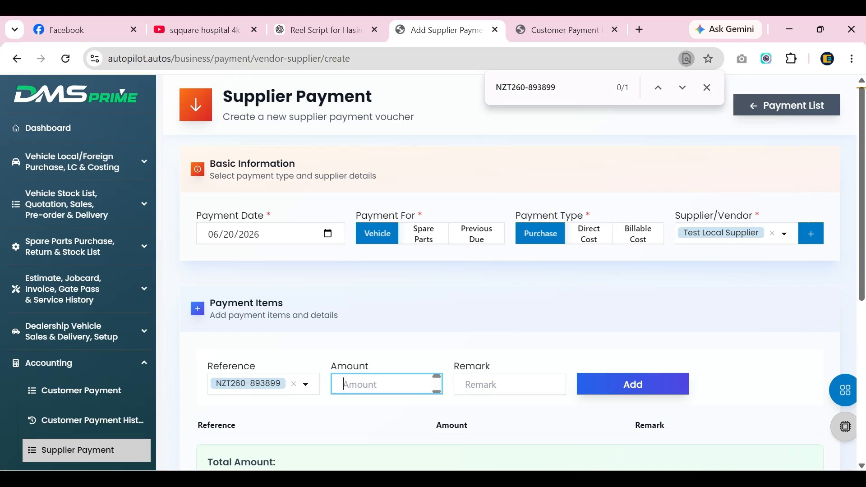
text(1800000)
scroll(614, 247, down, 3)
click(615, 248)
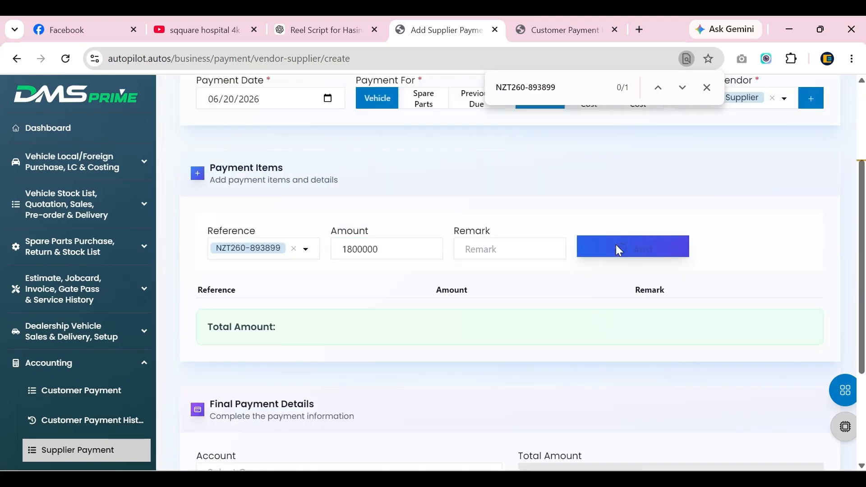
scroll(311, 347, down, 3)
click(347, 363)
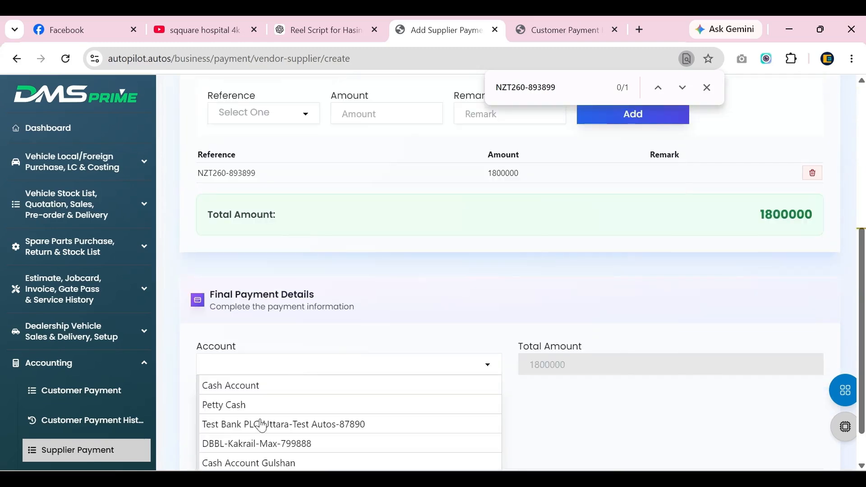
click(259, 443)
scroll(524, 370, down, 1)
click(263, 371)
text(Final payment)
click(775, 444)
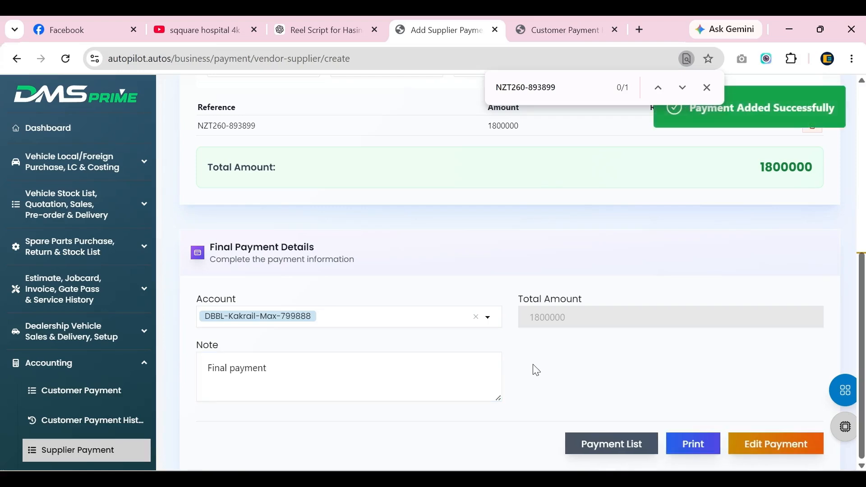
click(699, 445)
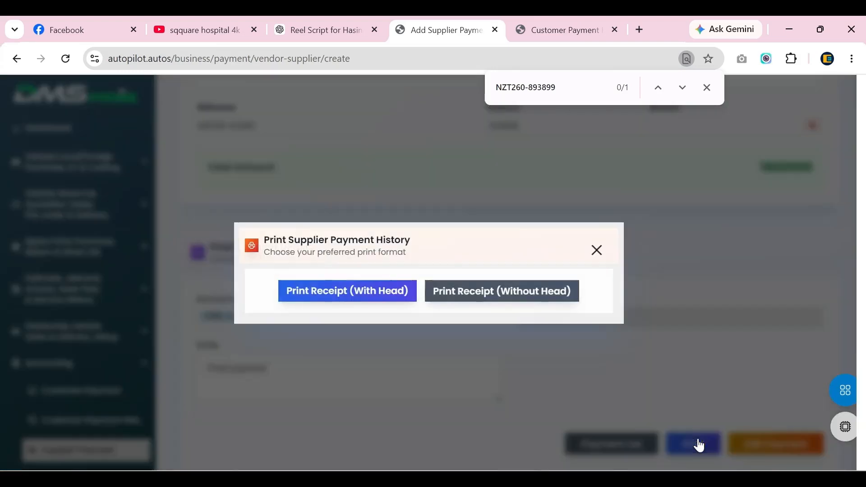
Show the 1,800,000 payment receipt with letterhead, close it, and return to the dashboard.
click(302, 294)
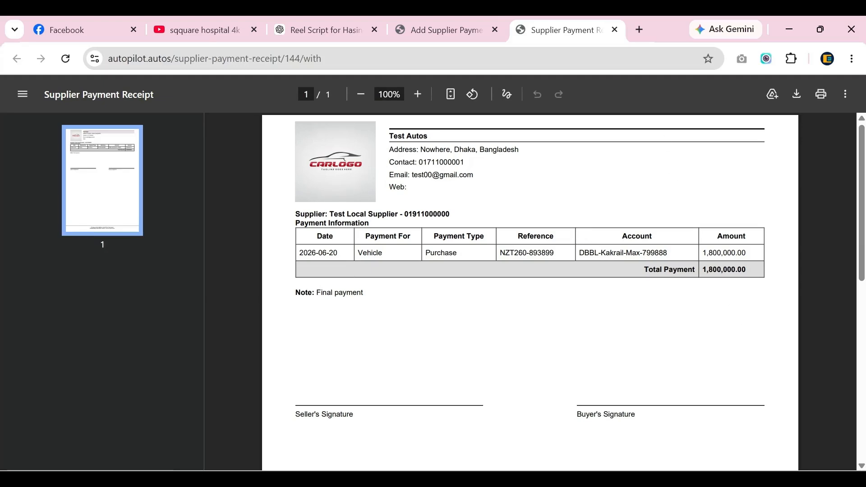
key(ctrl+w)
click(64, 131)
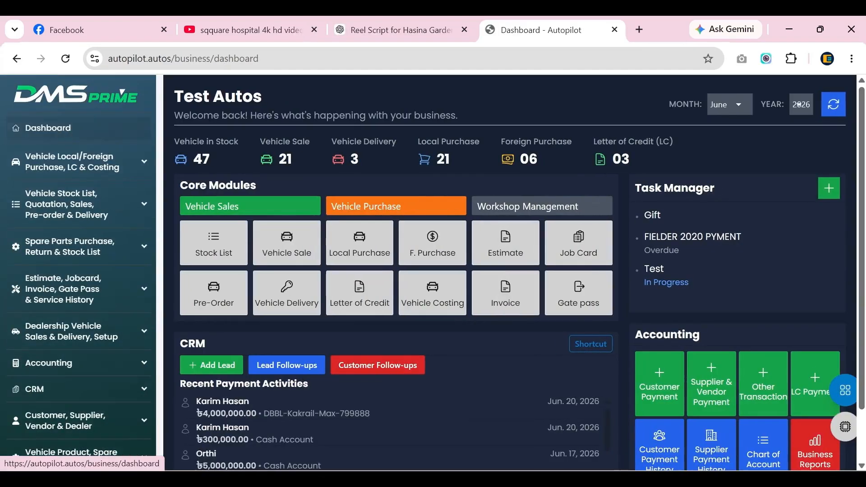
Start a Direct Cost payment to Demo Workshop with cost type Workshop Bill.
click(721, 396)
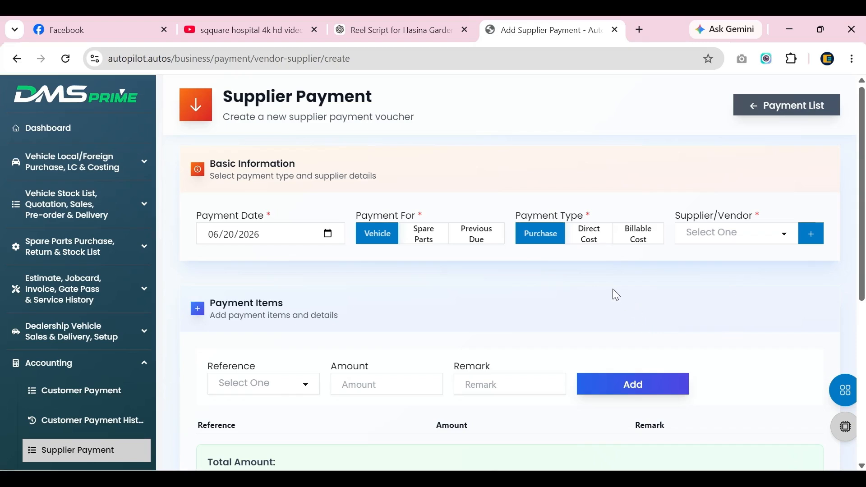
click(590, 237)
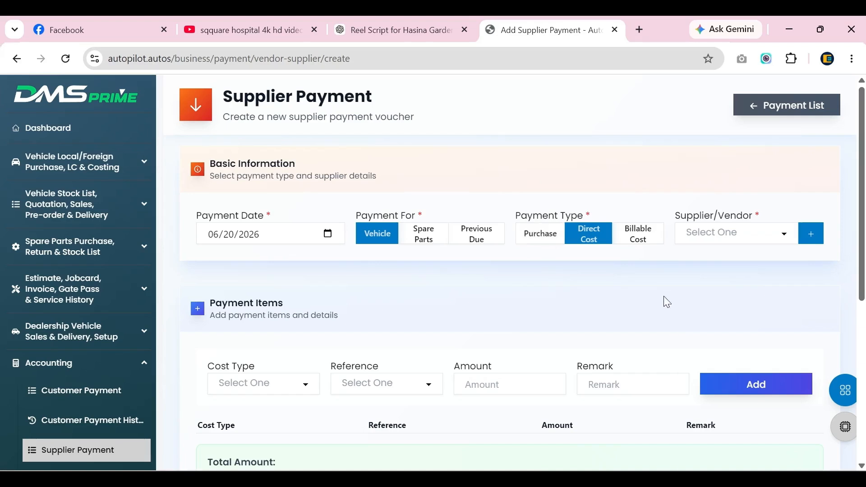
click(698, 244)
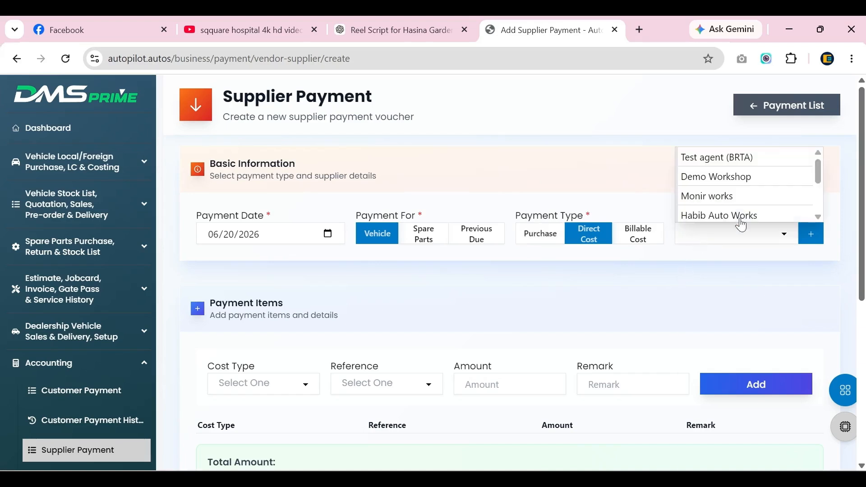
click(740, 177)
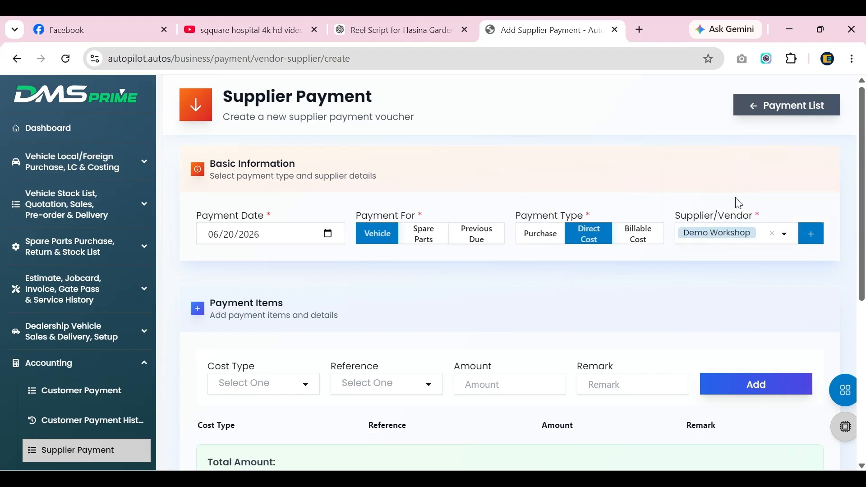
click(256, 387)
click(245, 336)
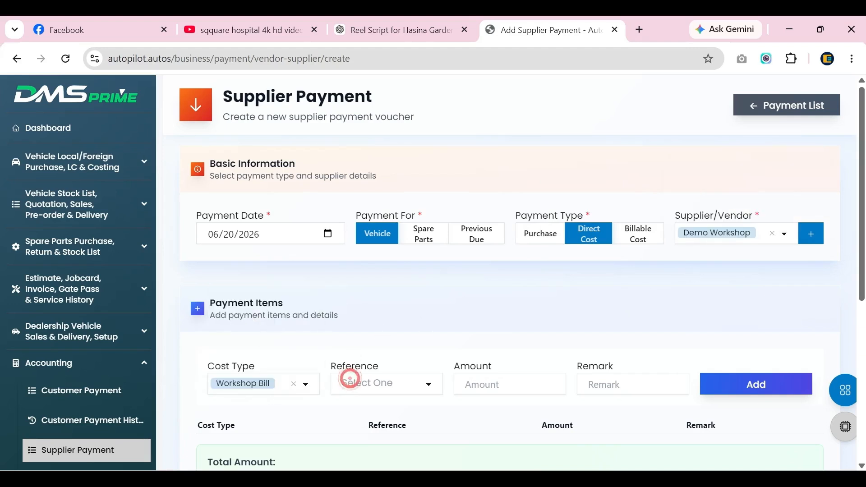
Add a 50000 workshop bill line for reference NZT260-893899.
click(349, 382)
scroll(394, 329, down, 3)
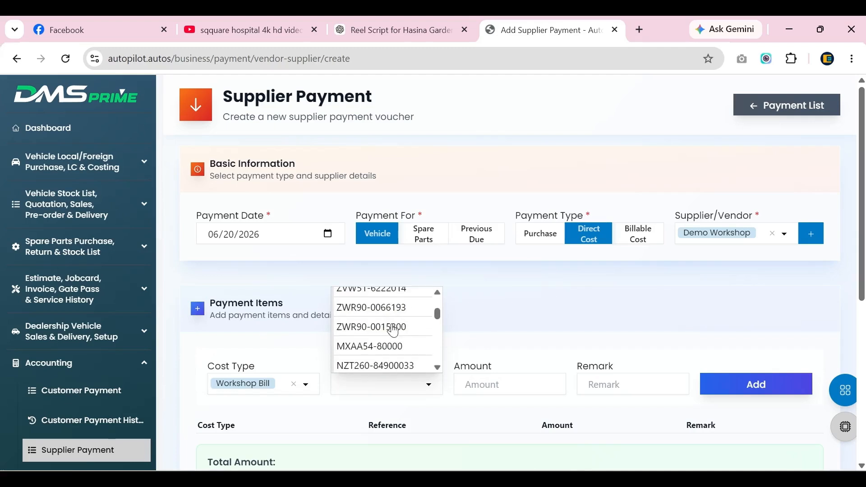
key(ctrl+v)
click(393, 373)
click(469, 384)
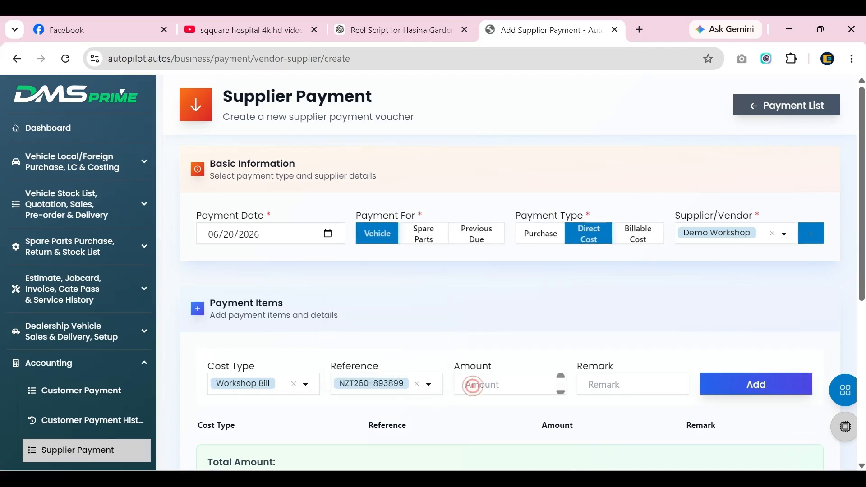
text(50000)
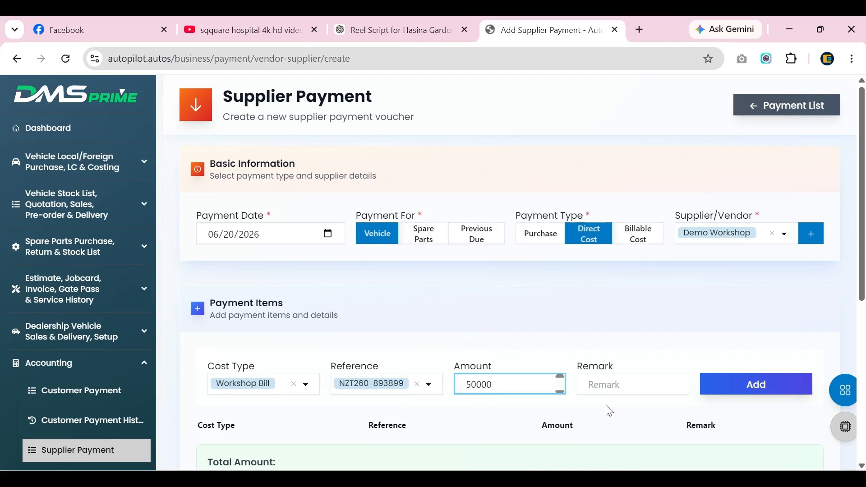
scroll(607, 407, down, 2)
click(727, 321)
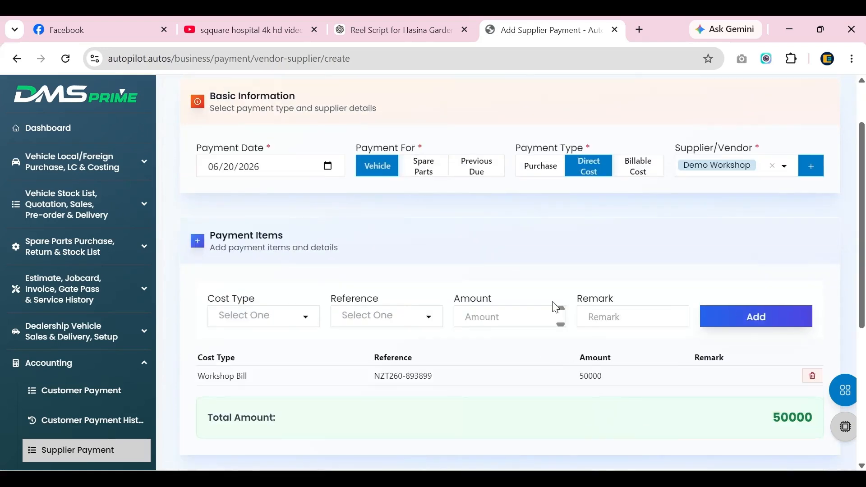
Pay the workshop bill from the Cash Account and save the payment.
scroll(499, 329, down, 5)
click(239, 356)
click(232, 385)
scroll(509, 354, down, 1)
scroll(808, 442, down, 1)
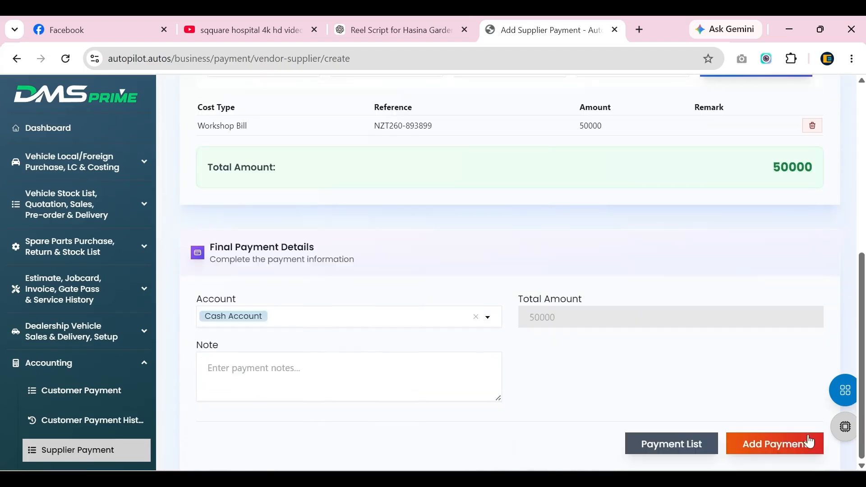
click(808, 442)
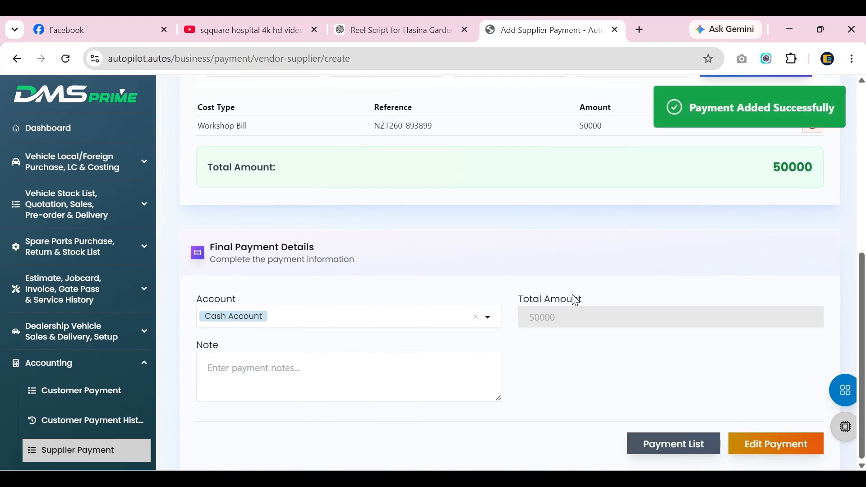